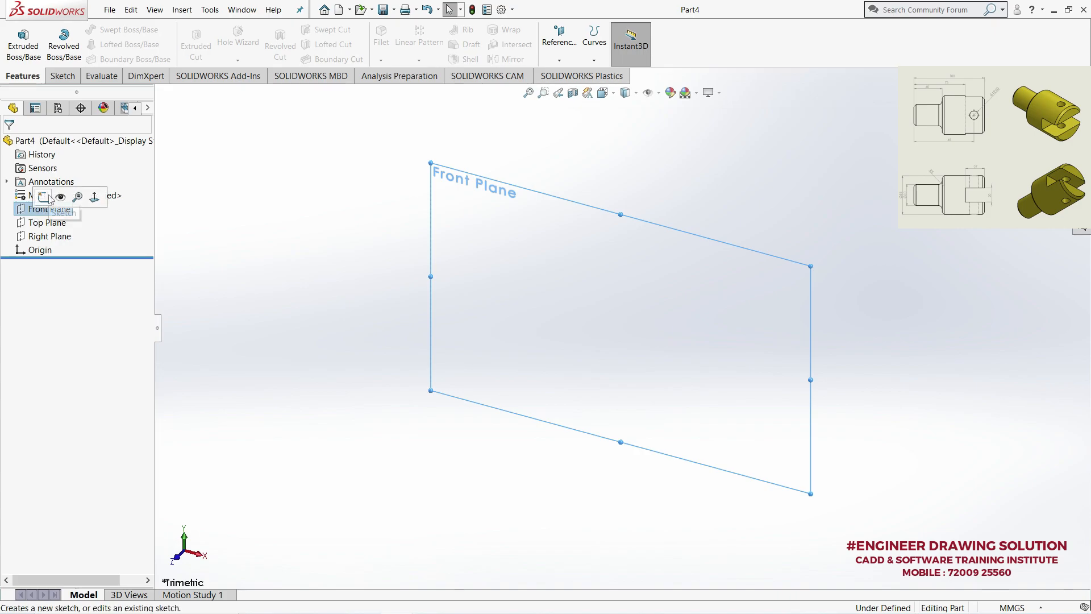
Start a sketch on the Front Plane and draw a horizontal construction centerline through the origin
left_click(118, 30)
left_click(136, 57)
left_click(623, 328)
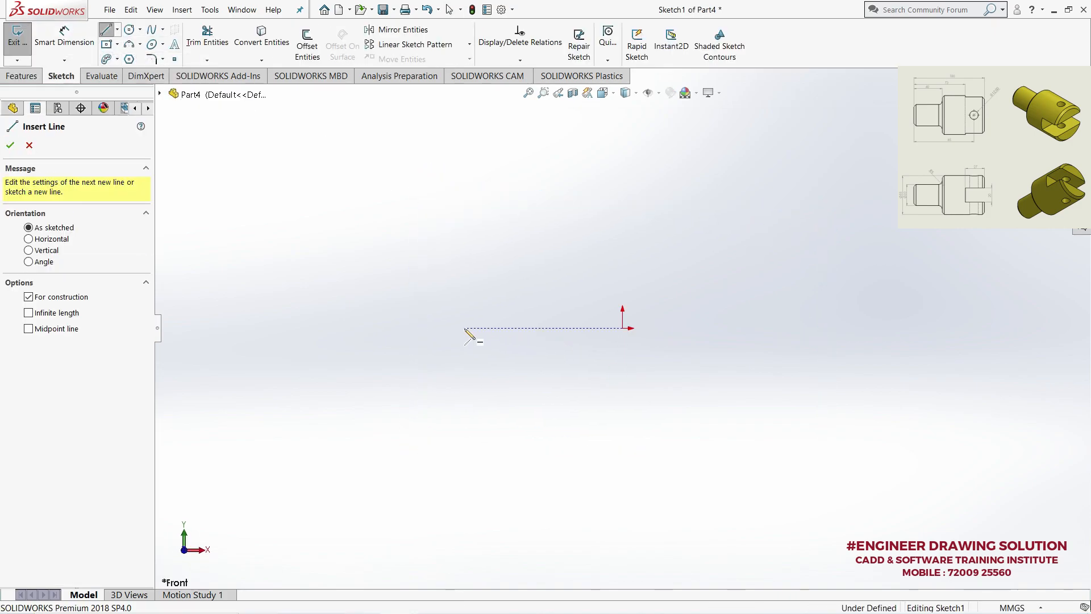
left_click(465, 329)
right_click(809, 219)
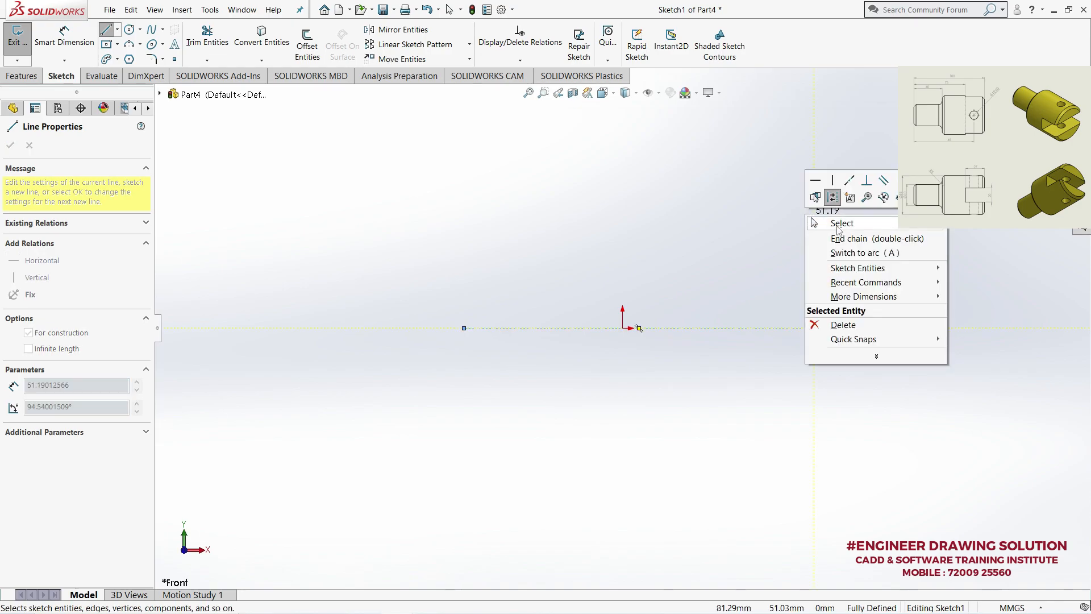
left_click(837, 224)
Sketch a closed stepped profile from the origin above the centerline, about 38 mm long at the lower step and 25 mm high at the taller one
left_click(106, 25)
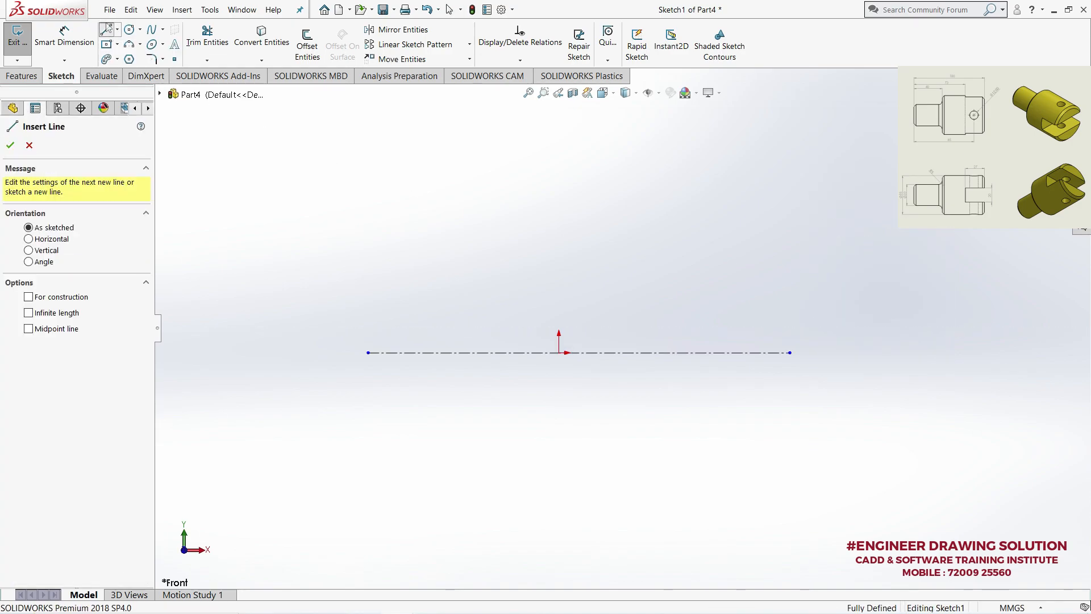
left_click(560, 352)
left_click(559, 306)
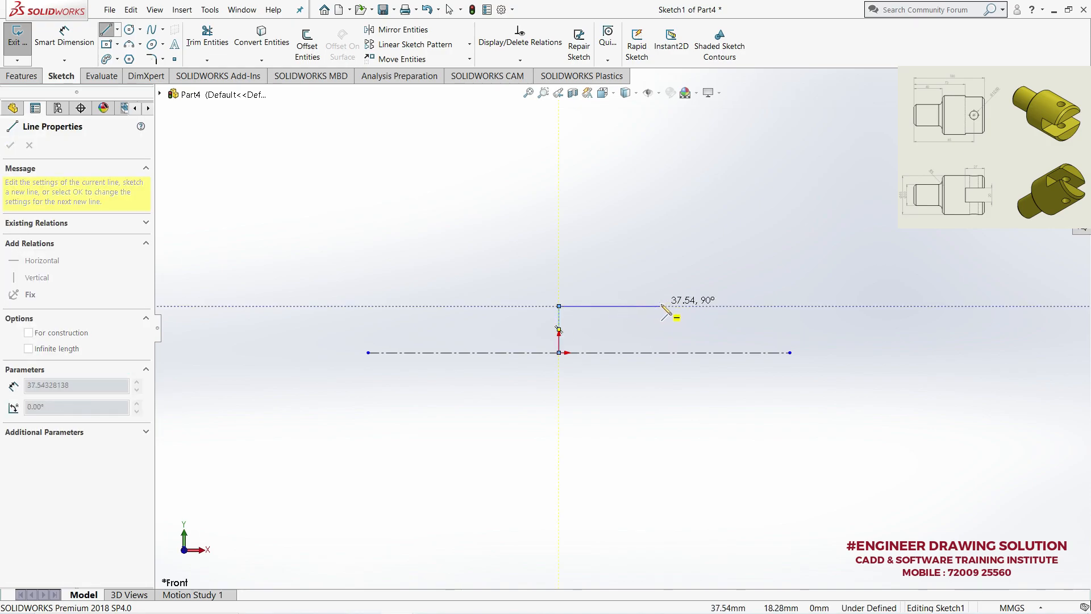
left_click(661, 306)
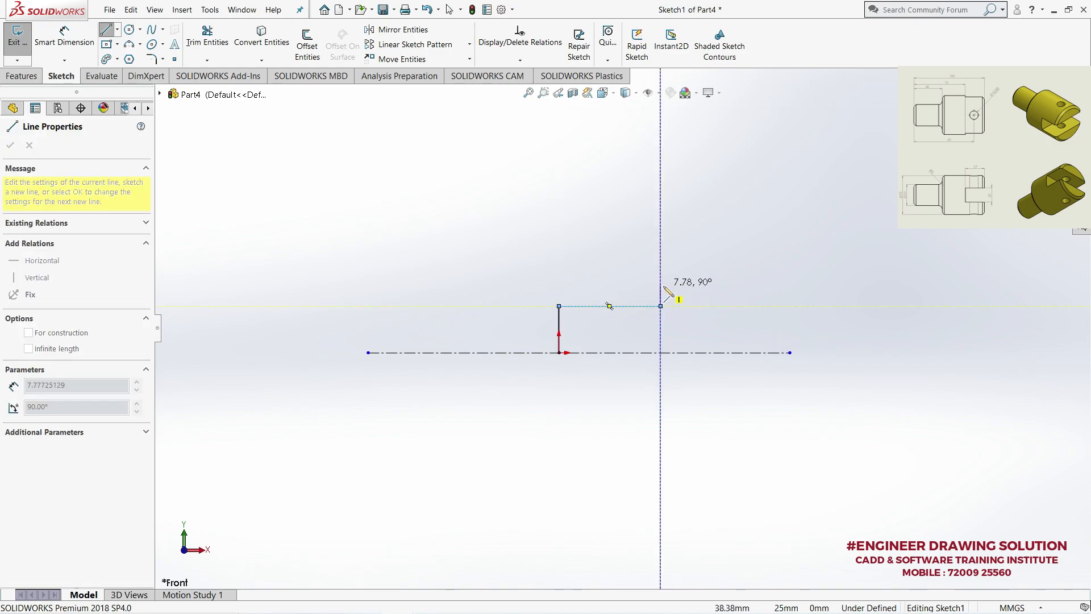
left_click(660, 285)
left_click(719, 285)
left_click(719, 353)
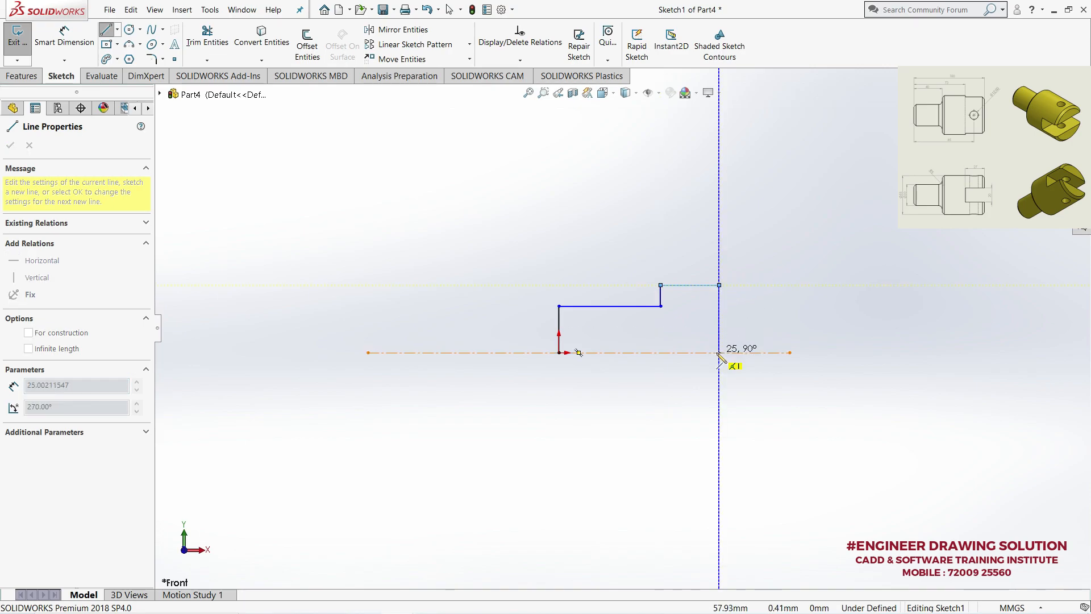
left_click(560, 353)
right_click(494, 262)
left_click(515, 271)
Dimension the profile's short vertical edge at the origin to 15 mm and the tall far edge to 27.5 mm
scroll(649, 275, "down", 3)
scroll(725, 329, "down", 1)
left_click(65, 36)
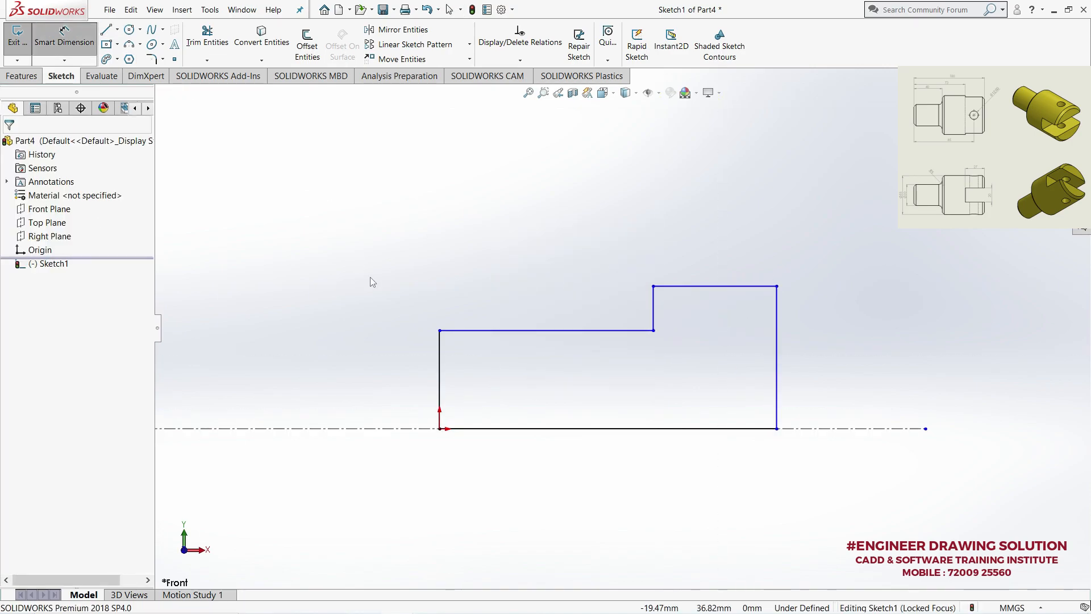
left_click(440, 387)
left_click(408, 382)
type("15")
key("Return")
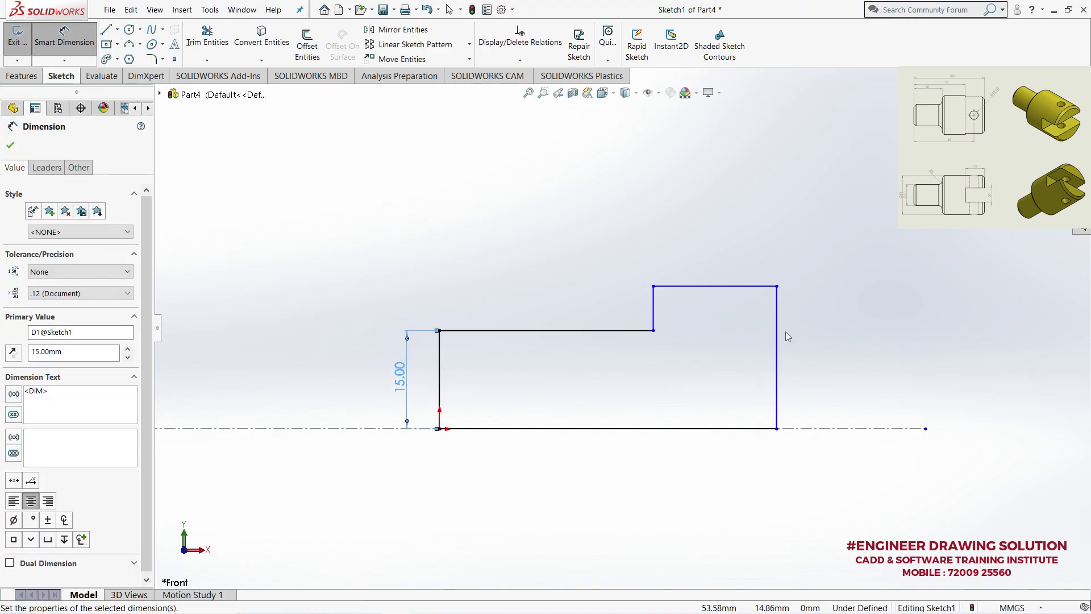
left_click(778, 337)
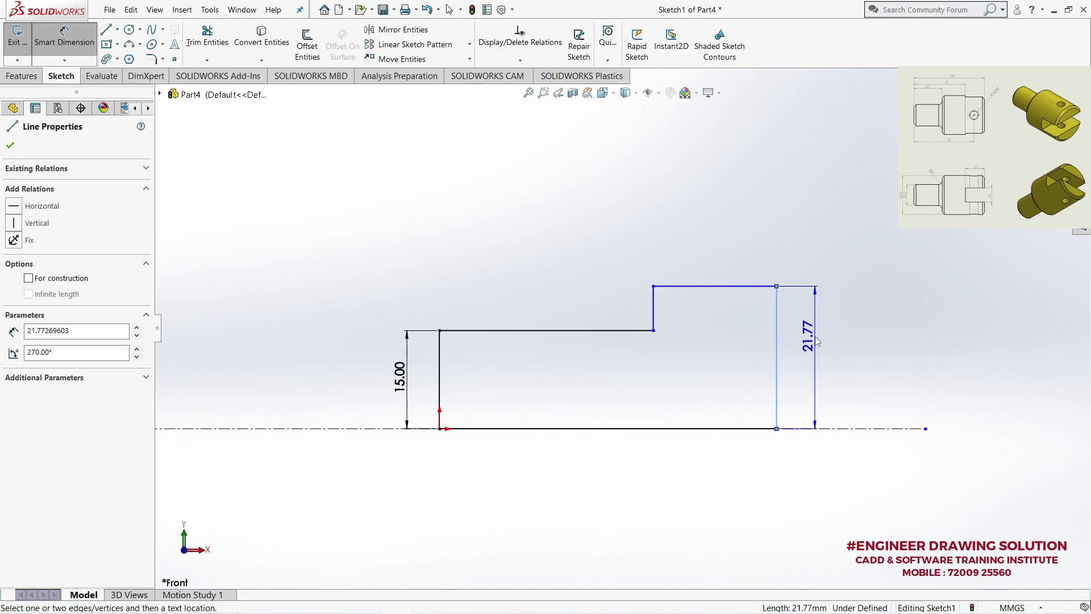
left_click(824, 340)
type("27.5")
key("Return")
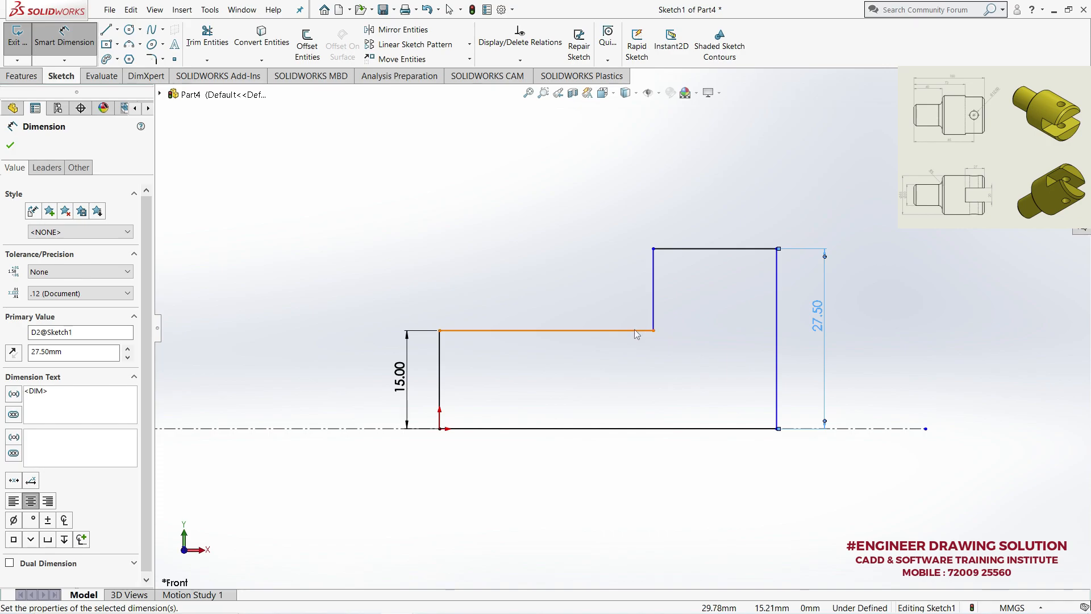
Dimension the horizontal top line of the lower step to 40 mm
left_click(576, 333)
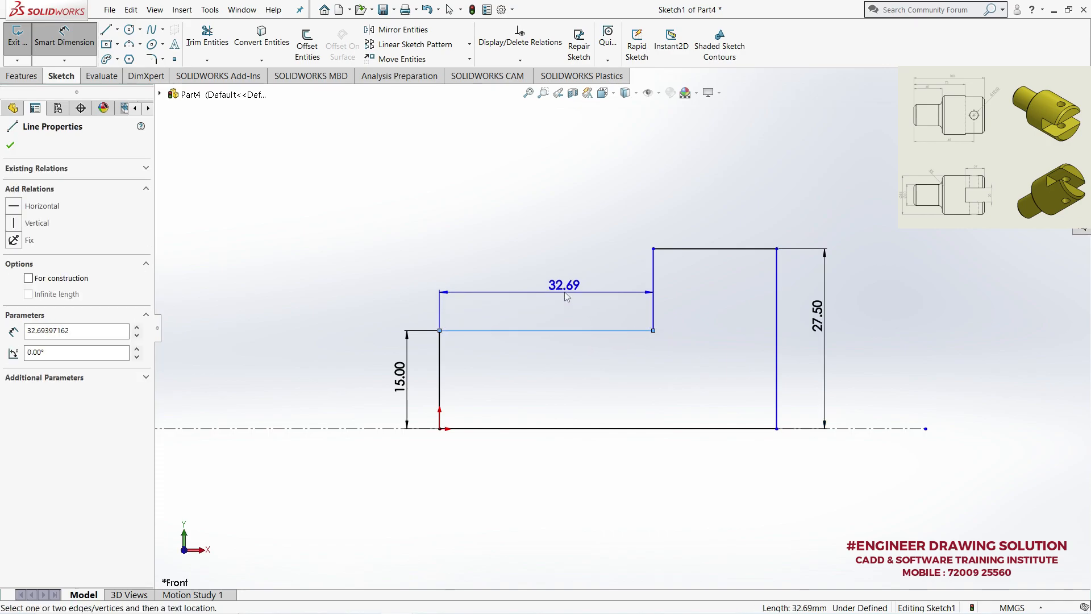
left_click(566, 293)
type("40")
key("Return")
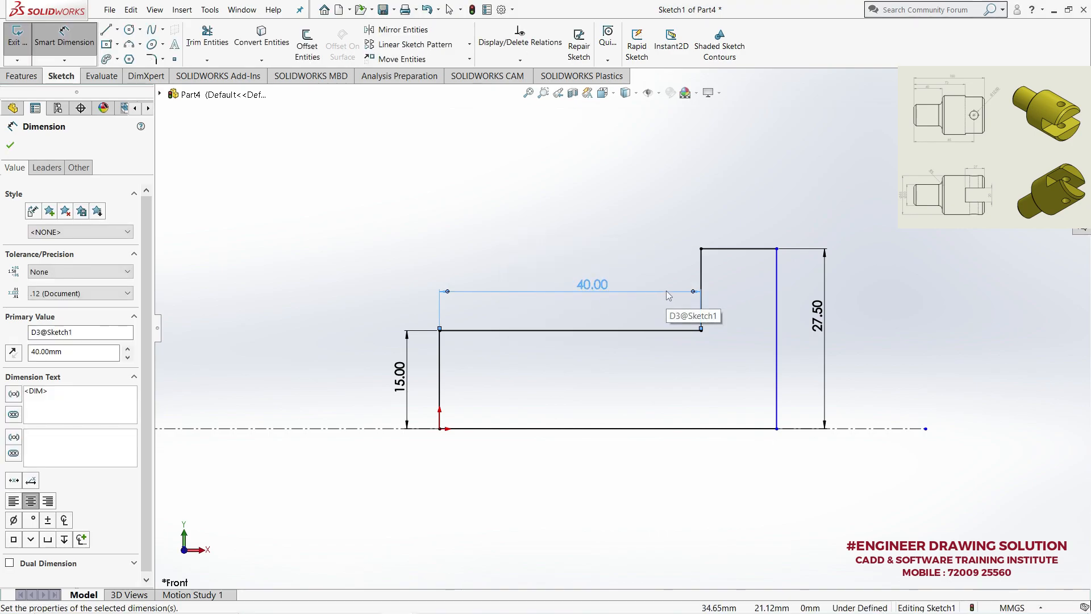
Dimension the overall profile length between its two outer vertical edges to 73 mm
scroll(730, 257, "down", 2)
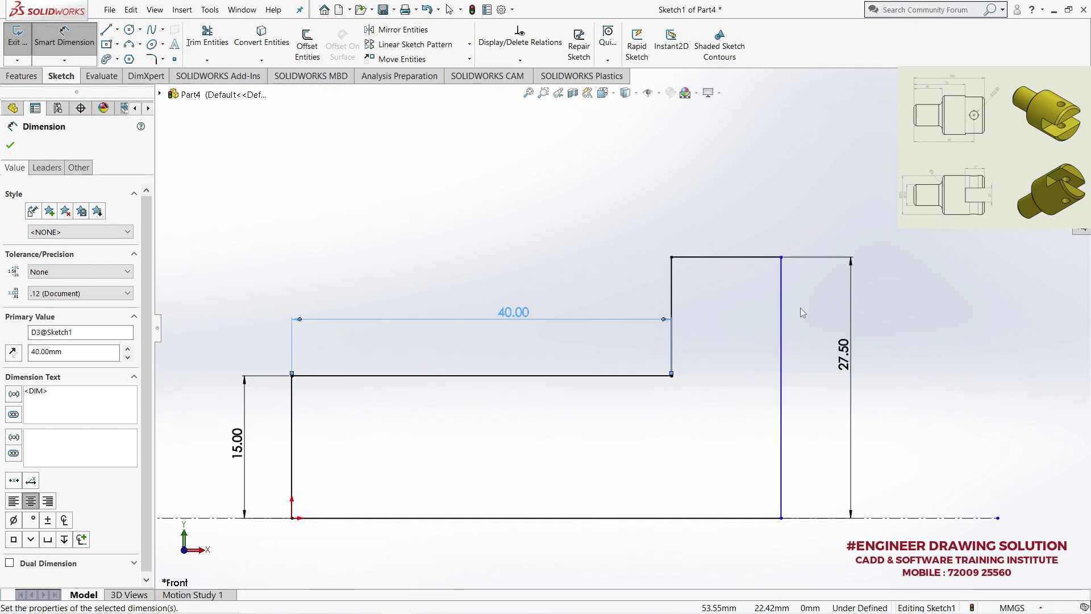
left_click(782, 316)
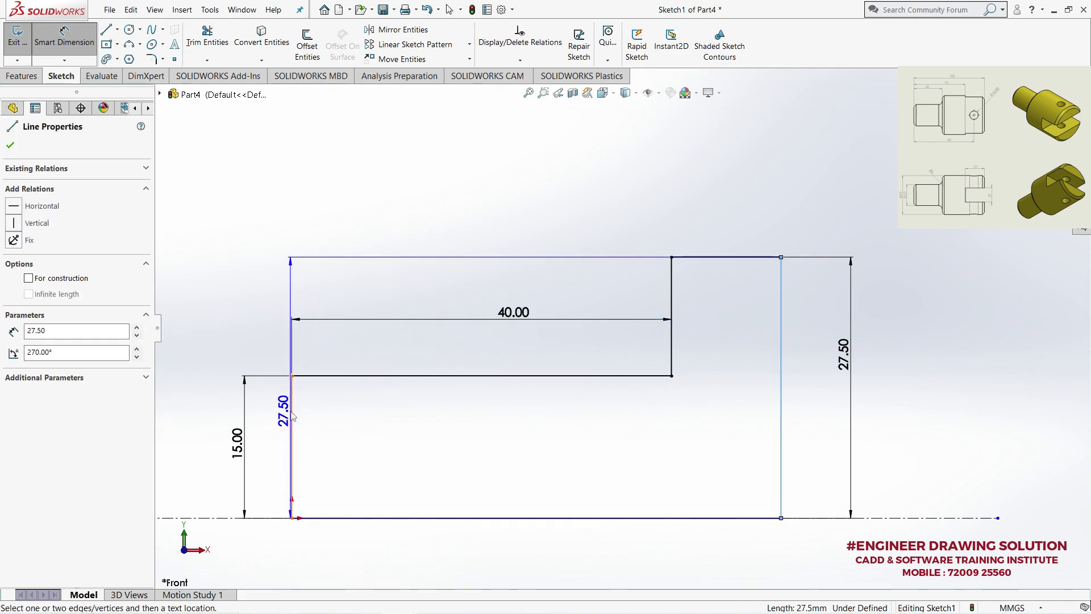
left_click(291, 404)
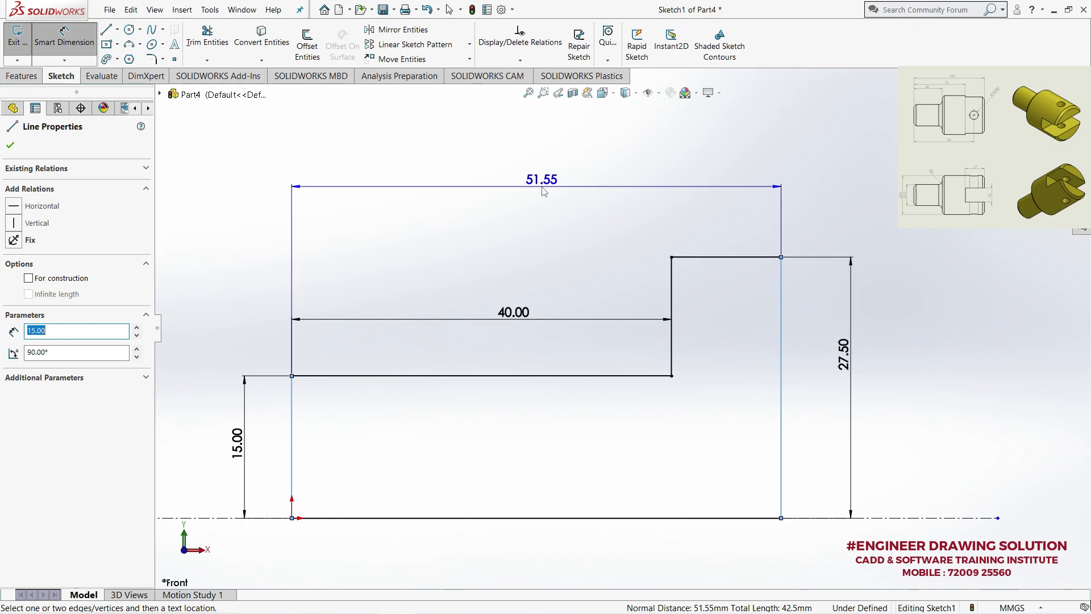
left_click(544, 191)
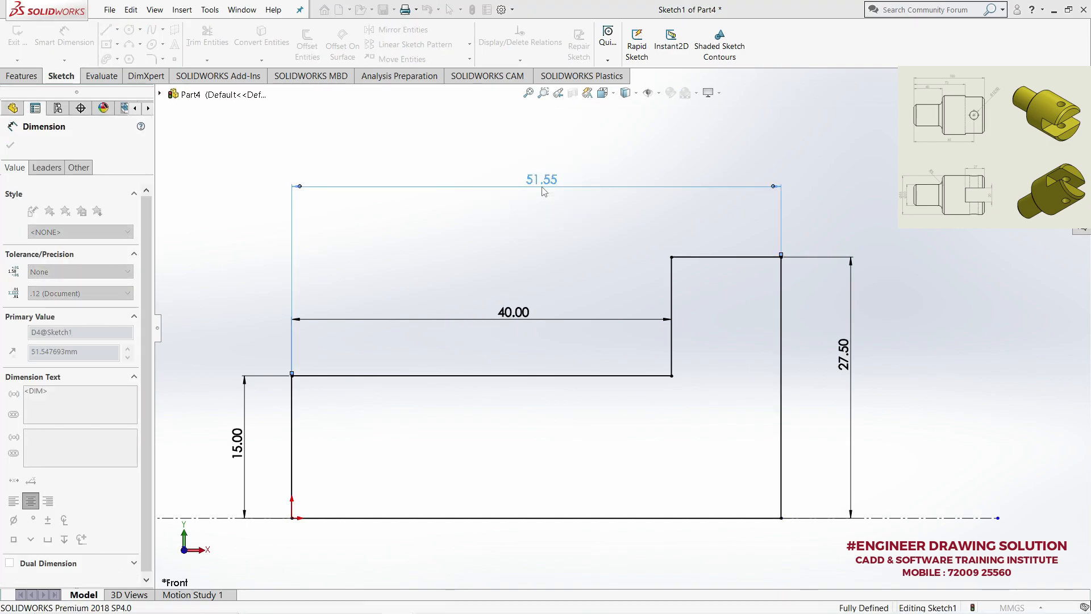
type("73")
key("Return")
scroll(483, 275, "up", 3)
scroll(965, 331, "down", 2)
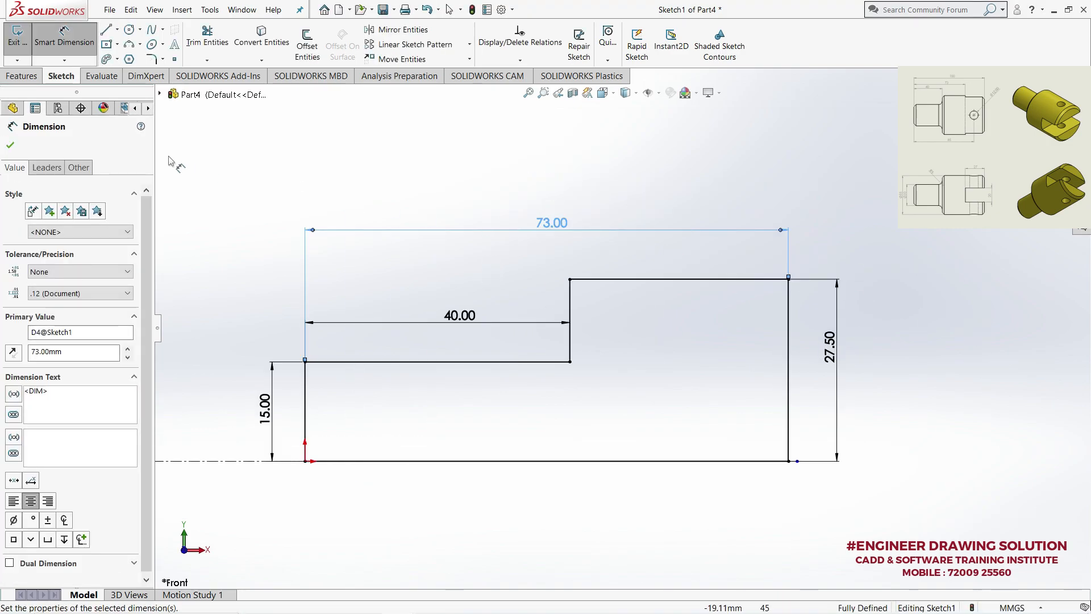
key("Escape")
scroll(621, 328, "up", 2)
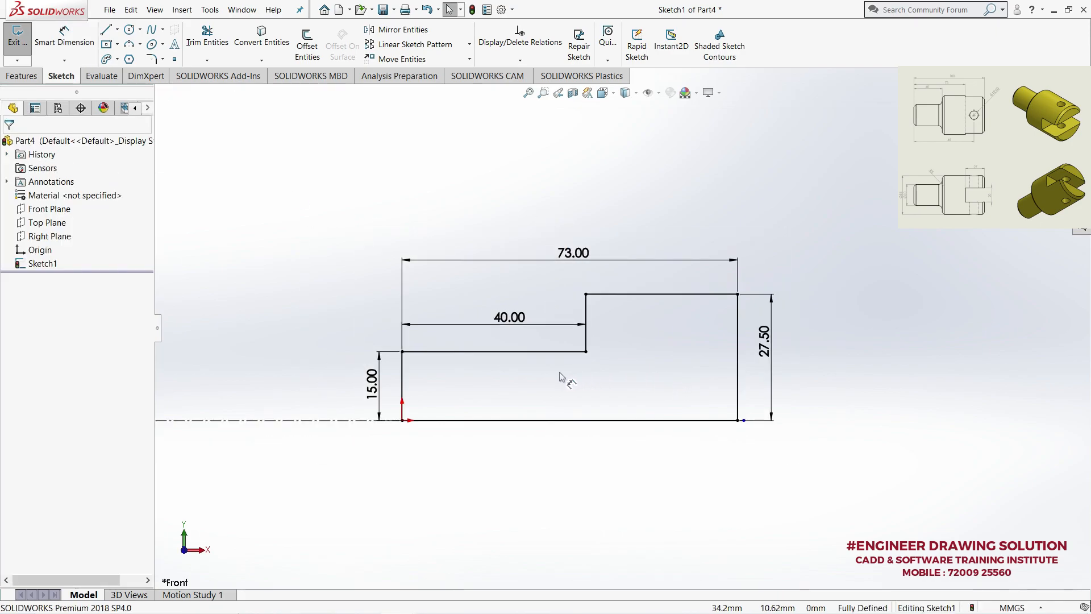
scroll(650, 359, "down", 1)
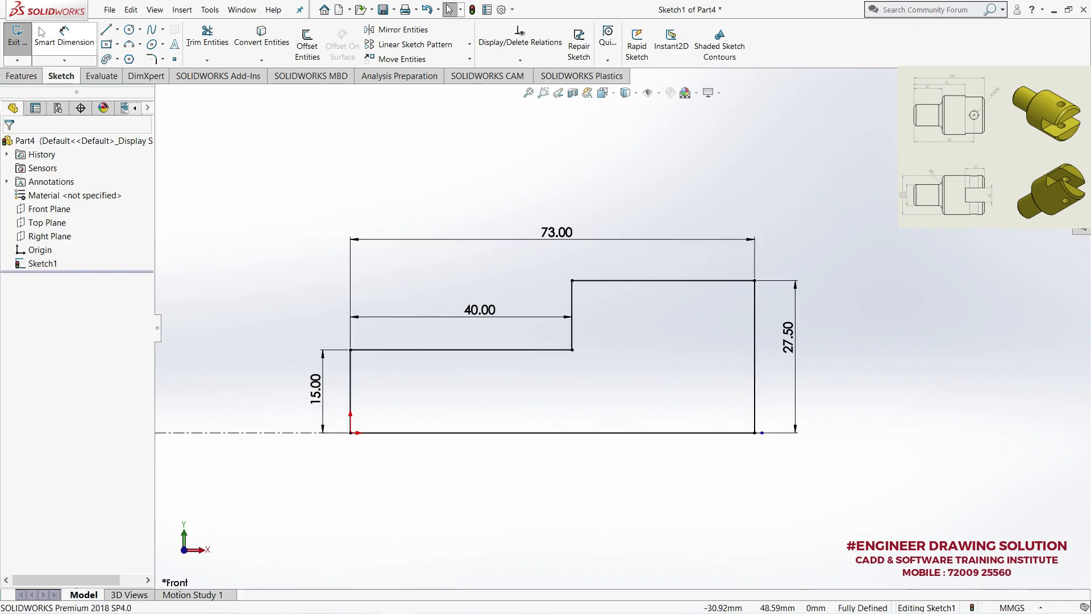
Exit the sketch and revolve the stepped profile around the centerline into a solid
left_click(17, 34)
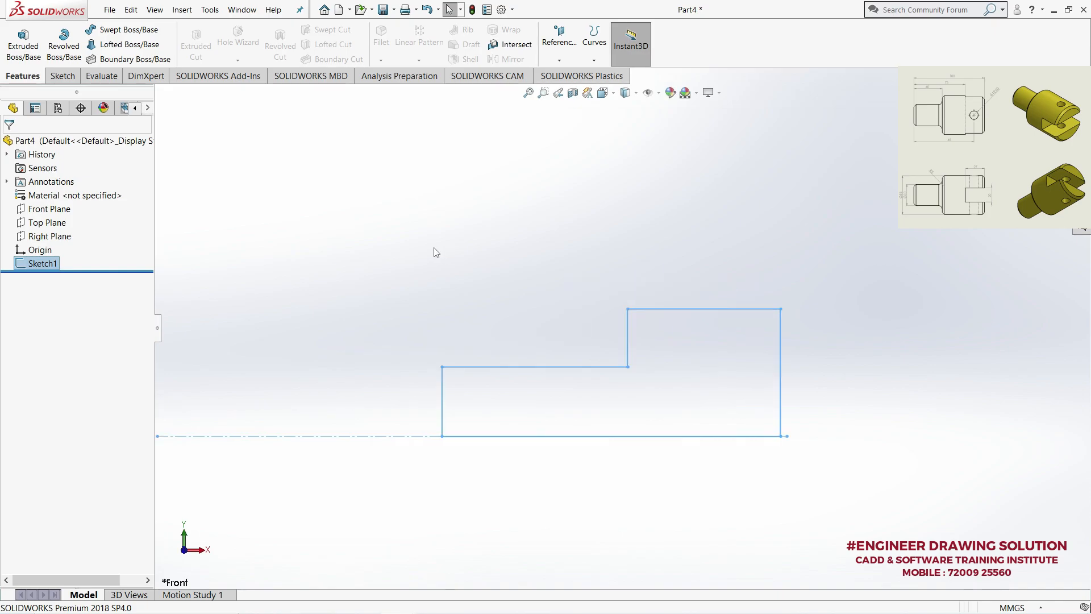
left_click(64, 46)
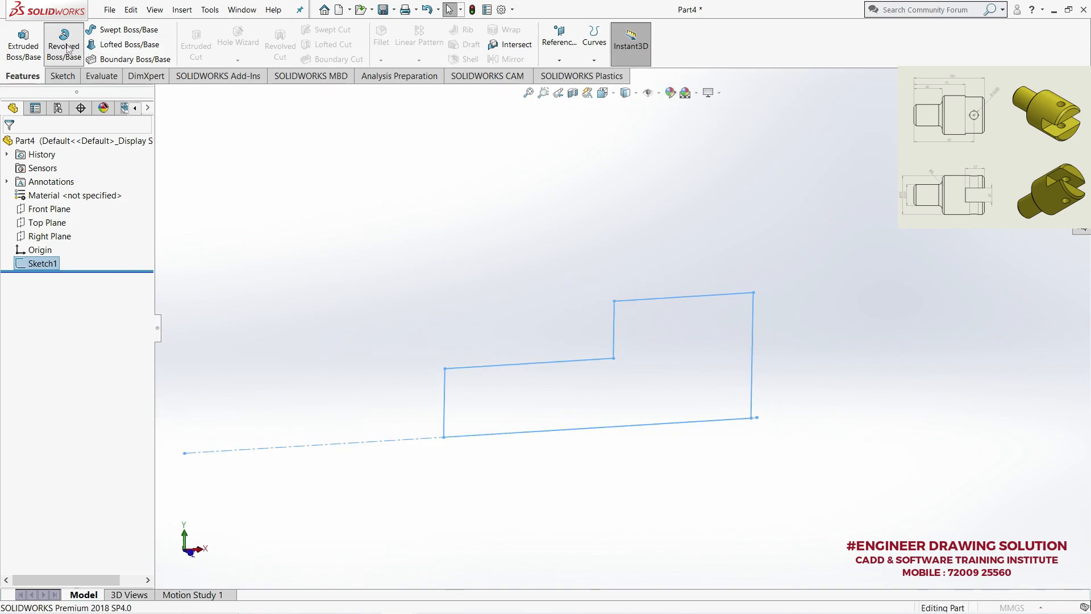
left_click(10, 146)
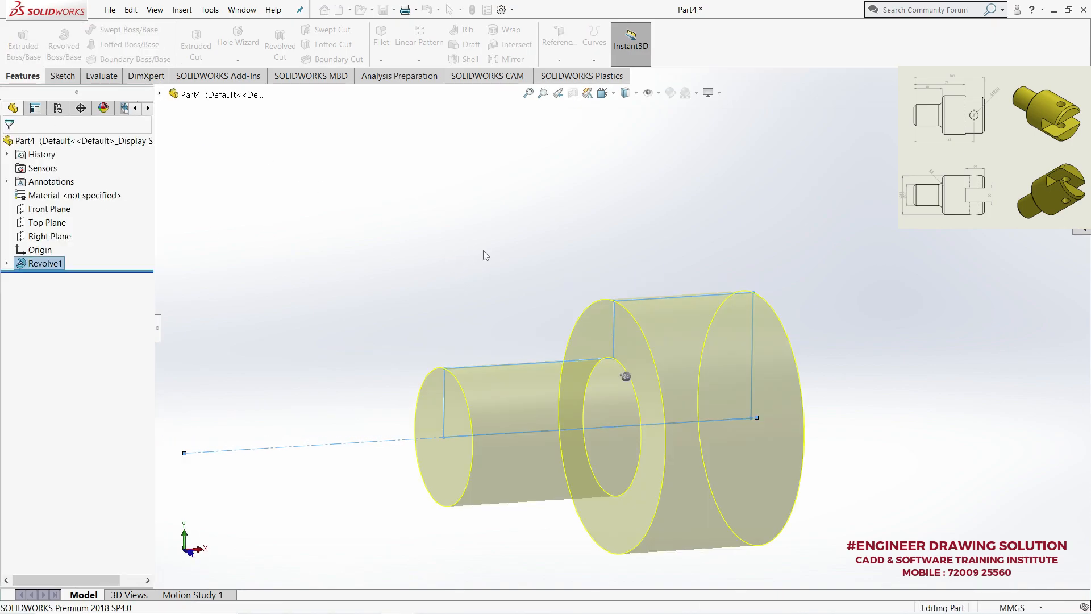
Create a sketch on the large cylinder's flat end face, viewed normal to it, by converting the face's circular edge
middle_click_drag(504, 268, 448, 270)
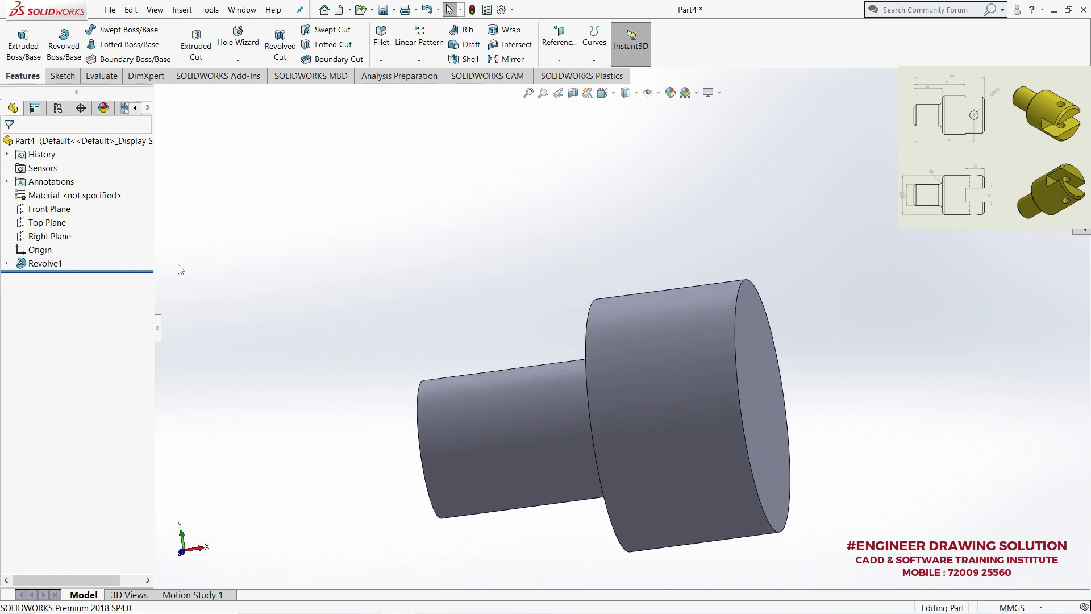
middle_click_drag(332, 292, 317, 273)
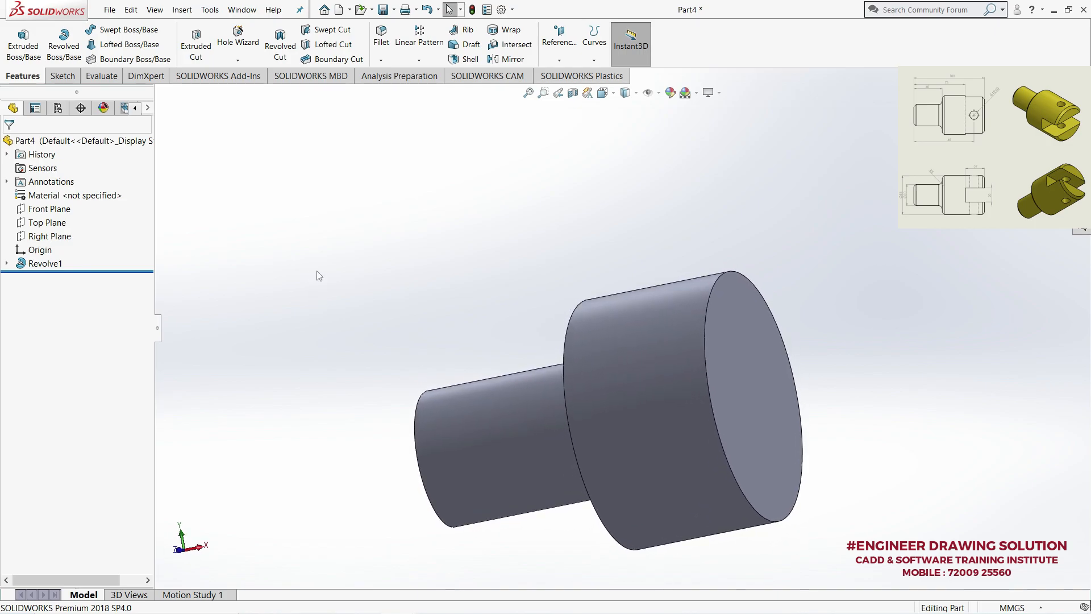
left_click(751, 362)
left_click(800, 329)
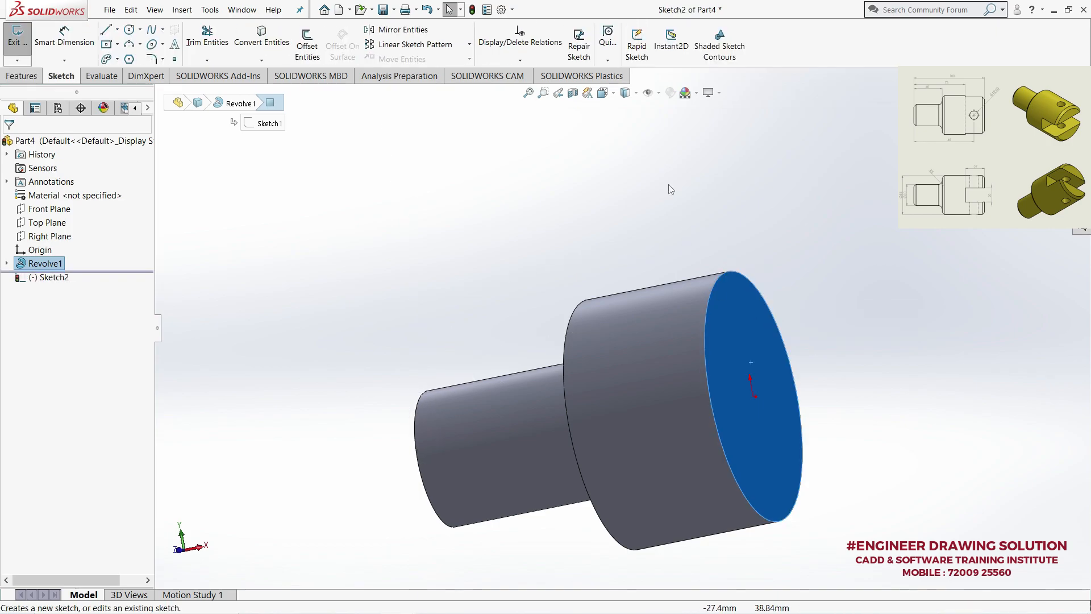
left_click(603, 93)
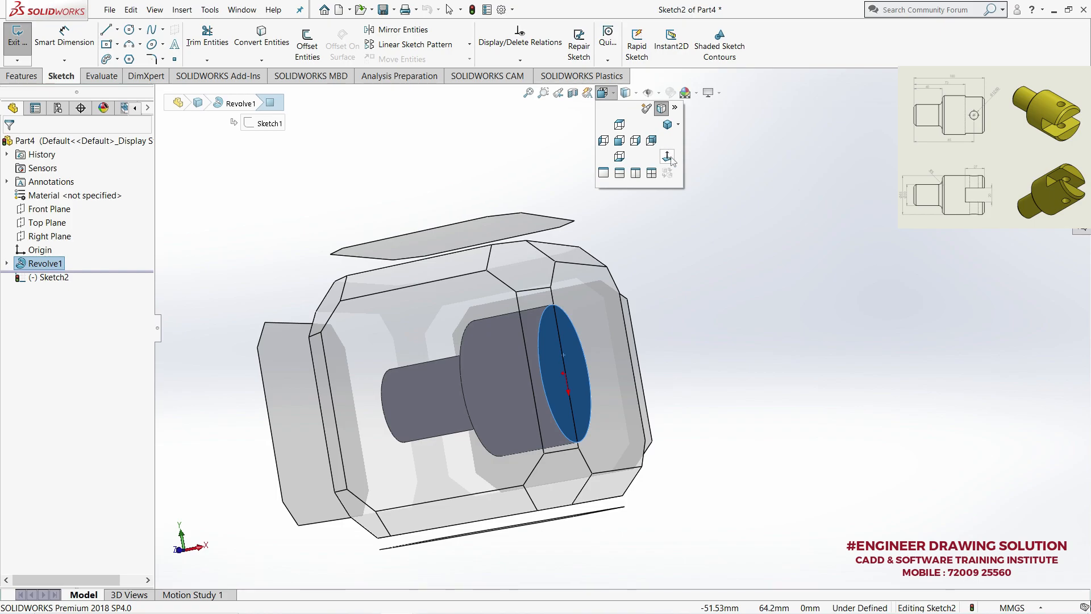
left_click(668, 157)
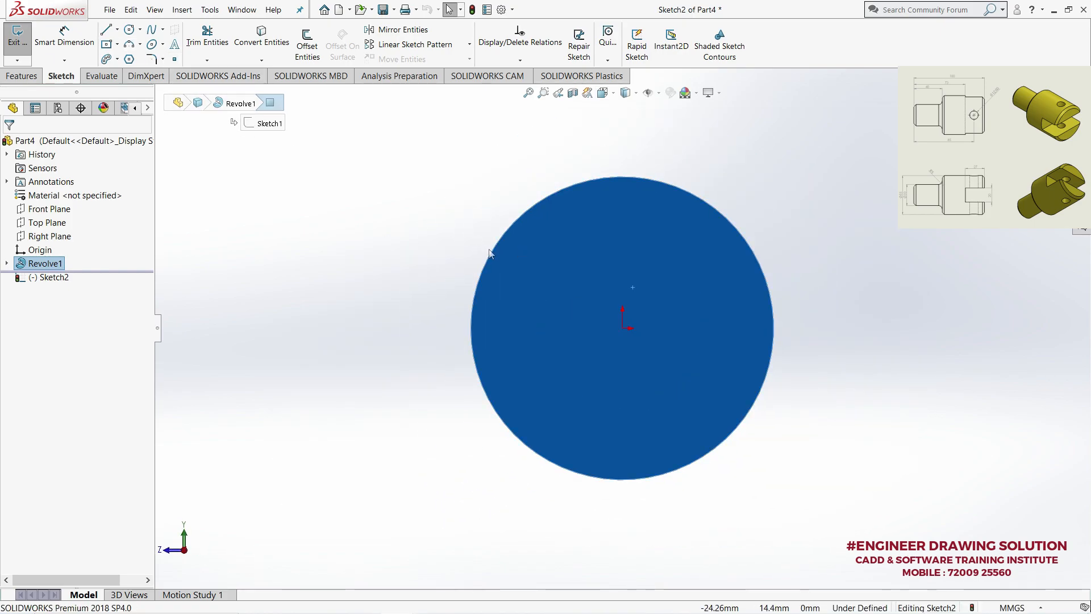
left_click(494, 250)
left_click(262, 40)
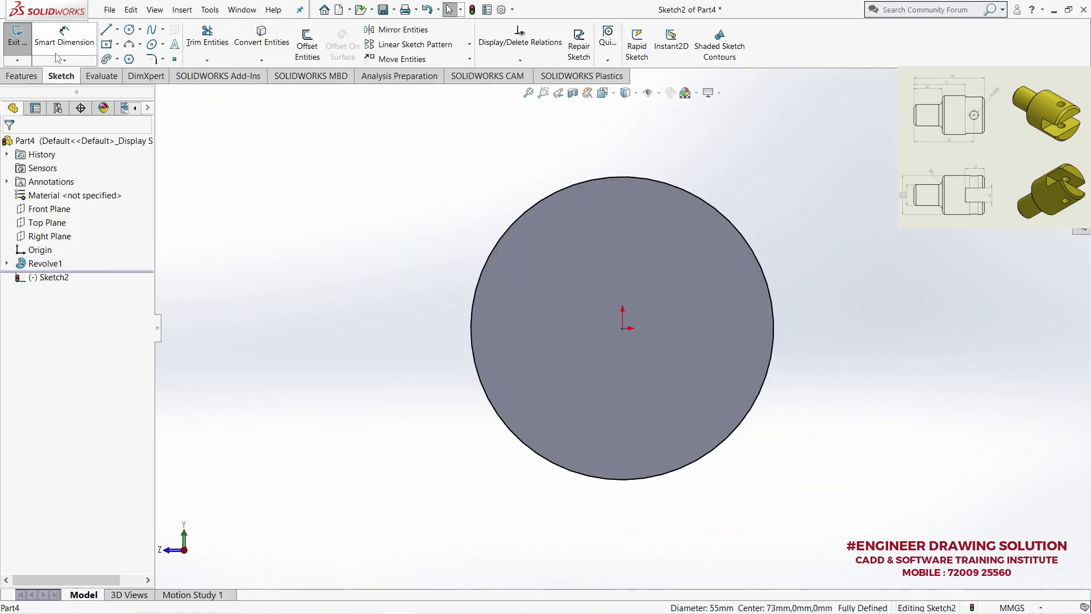
left_click(17, 35)
Extrude the converted circle outward as a 27 mm blind boss merged with the revolved body
middle_click_drag(349, 284, 442, 326)
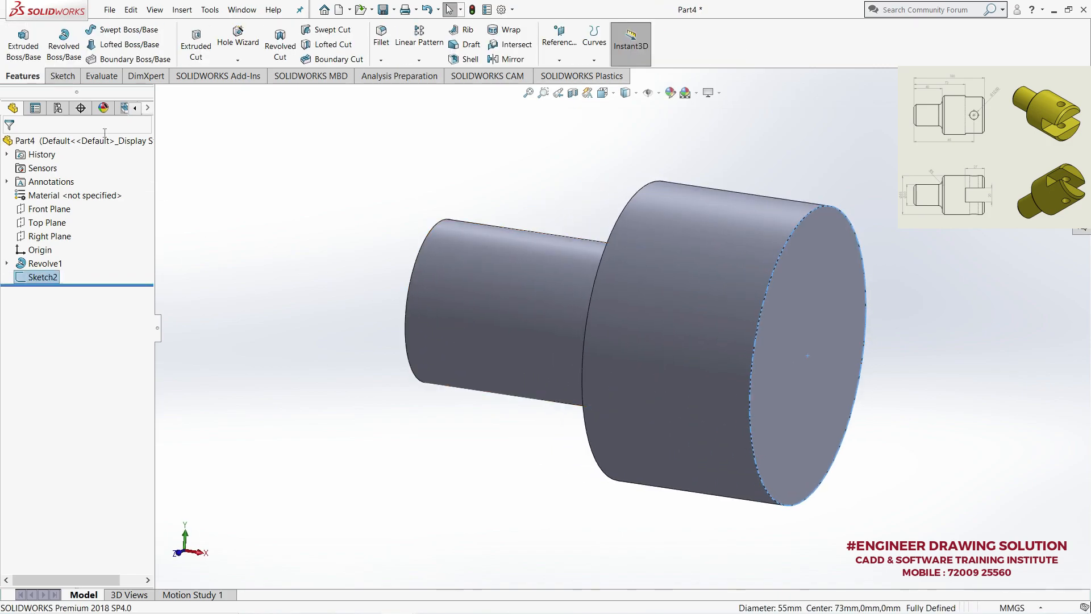
left_click(23, 42)
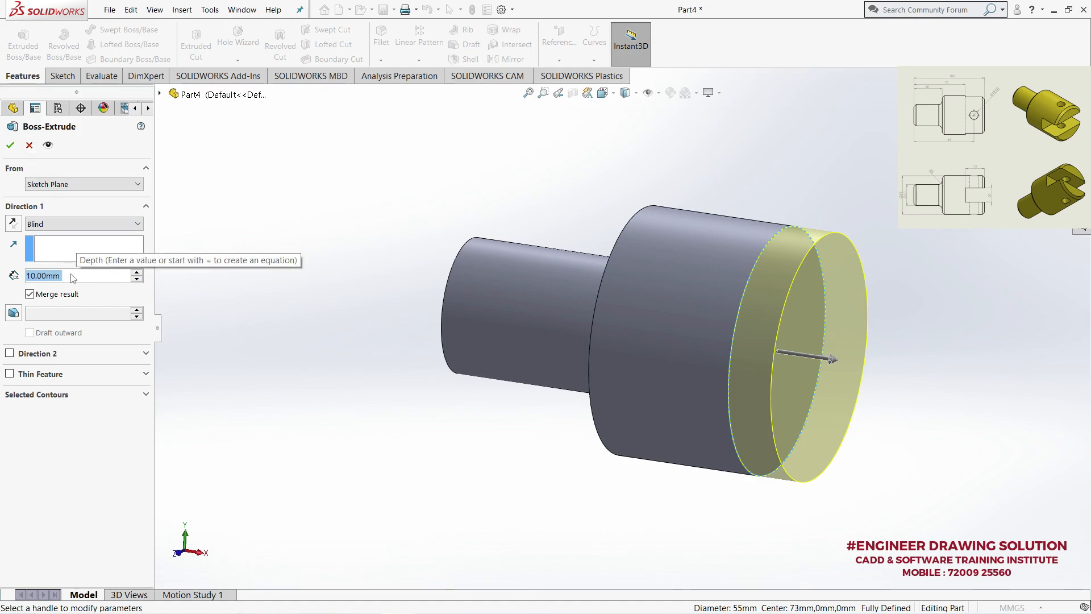
type("27")
key("Return")
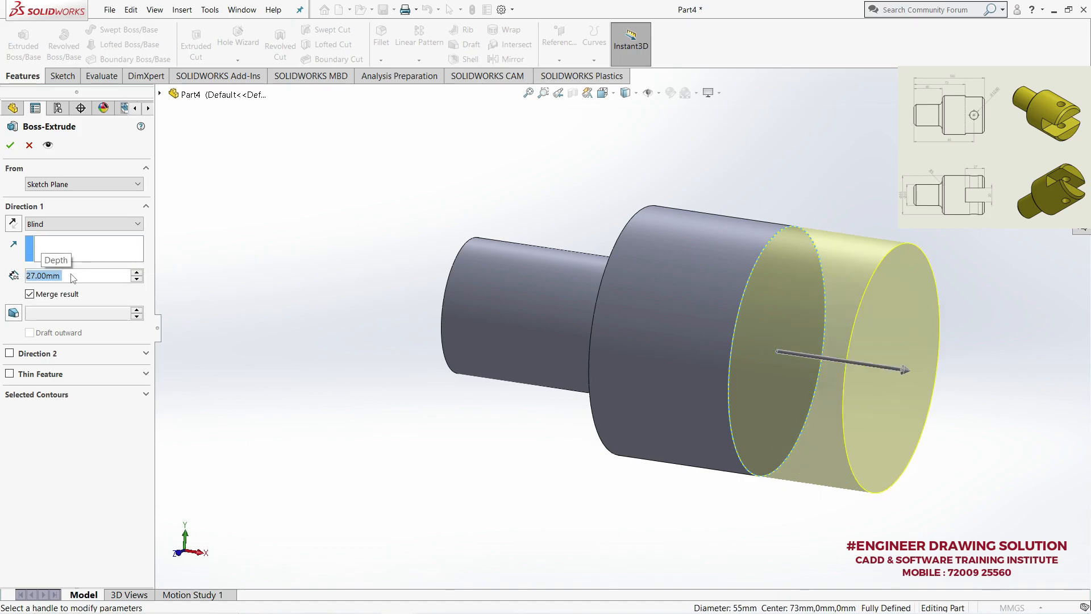
left_click(9, 146)
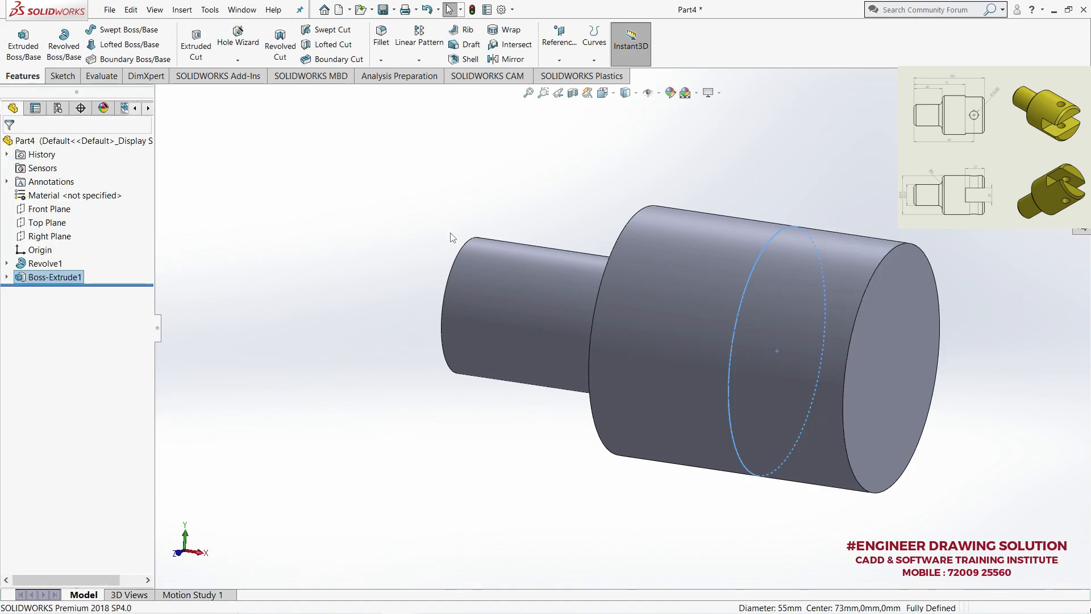
Chamfer both outer circular edges of the large cylinder and the small cylinder's free end edge at 3 mm by 45 degrees
middle_click_drag(445, 251, 473, 266)
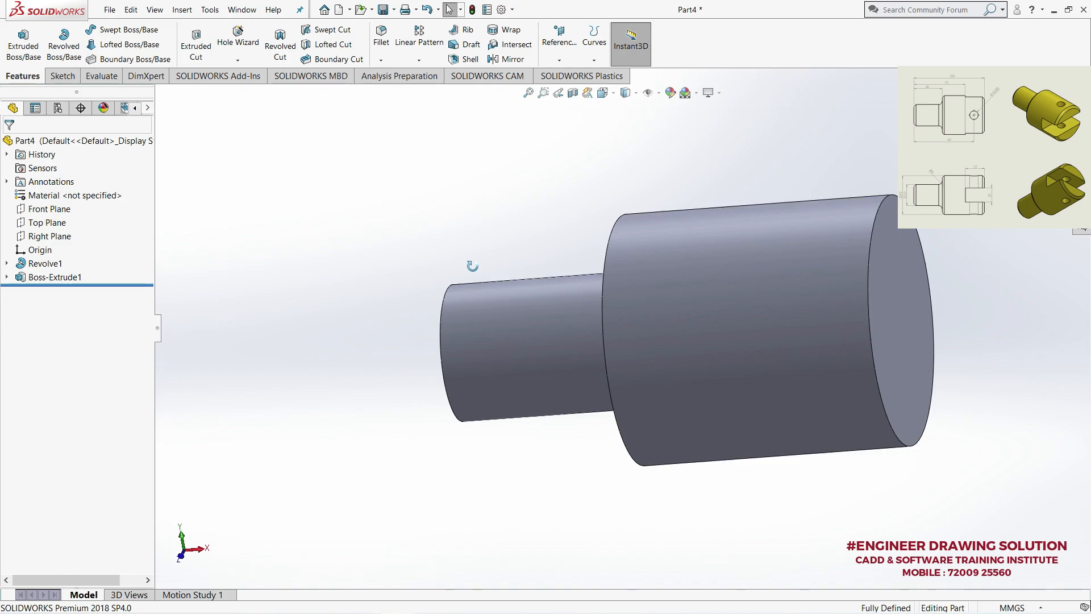
left_click(381, 61)
left_click(401, 89)
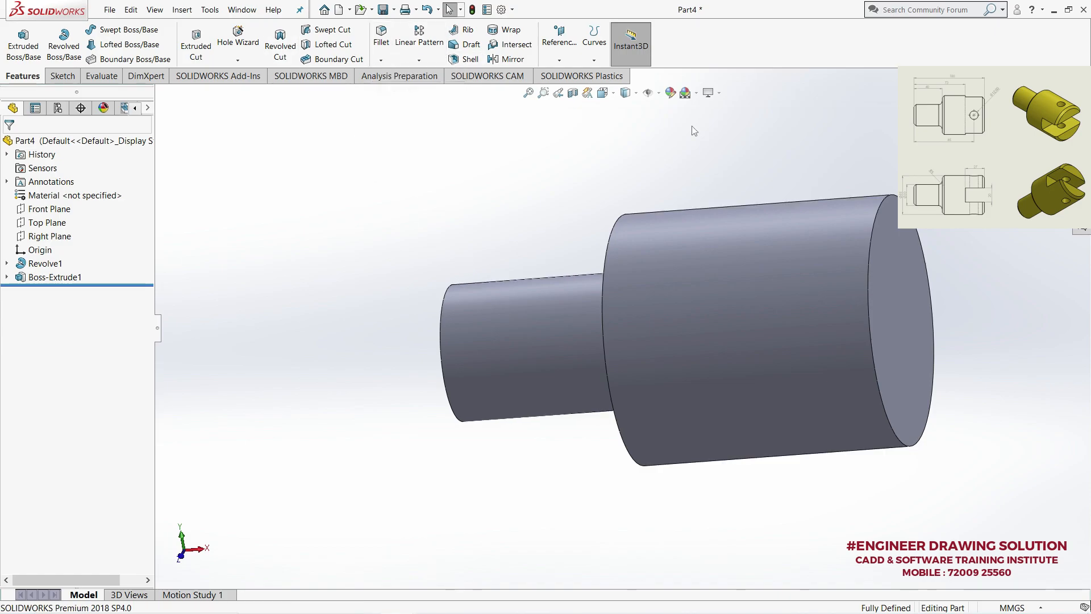
left_click(882, 213)
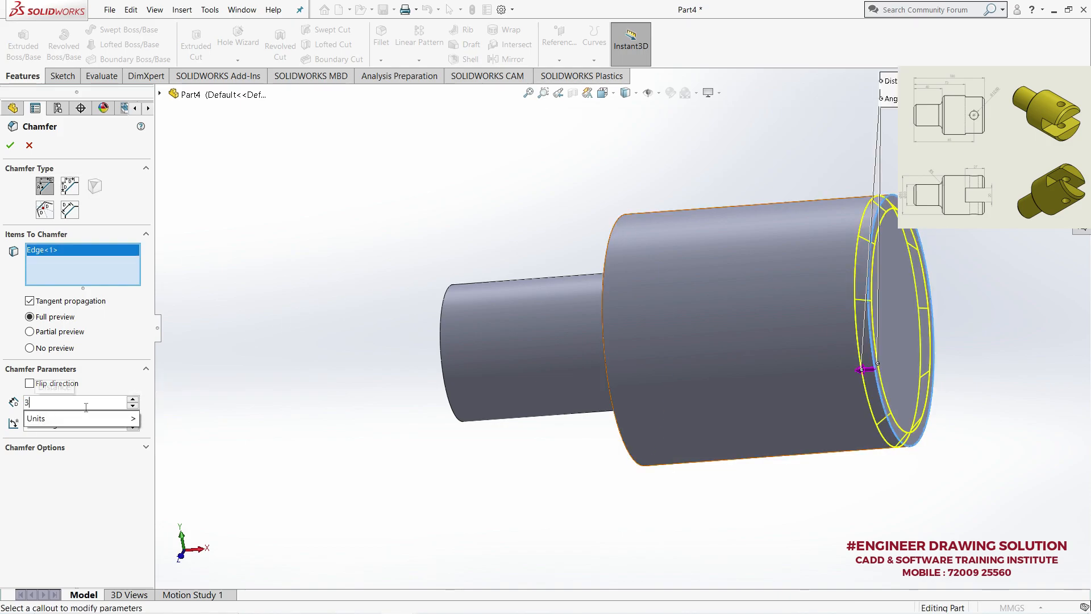
middle_click_drag(272, 235, 309, 243)
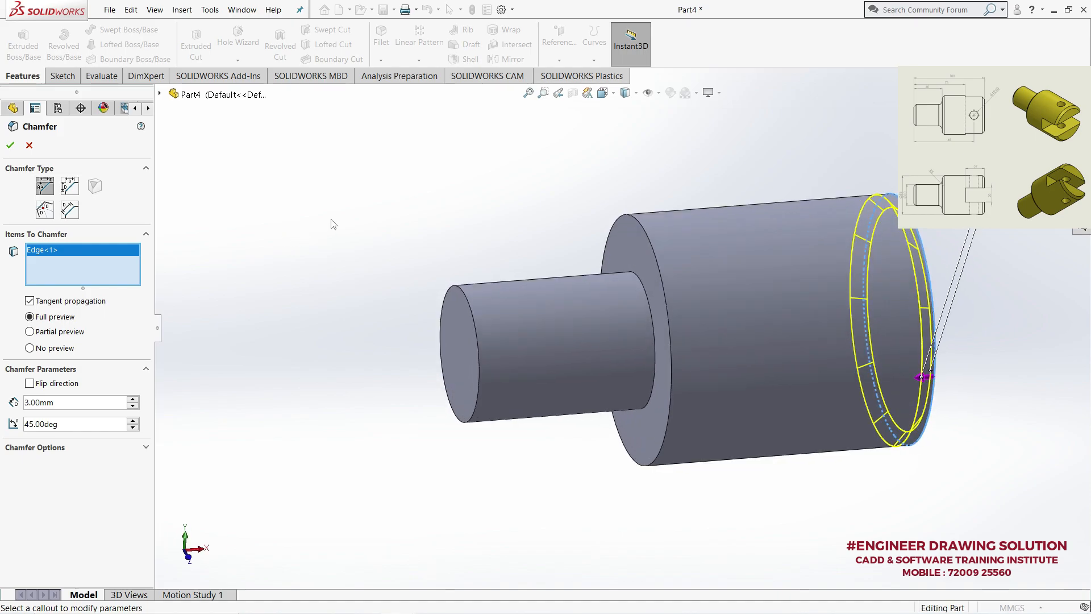
left_click(650, 236)
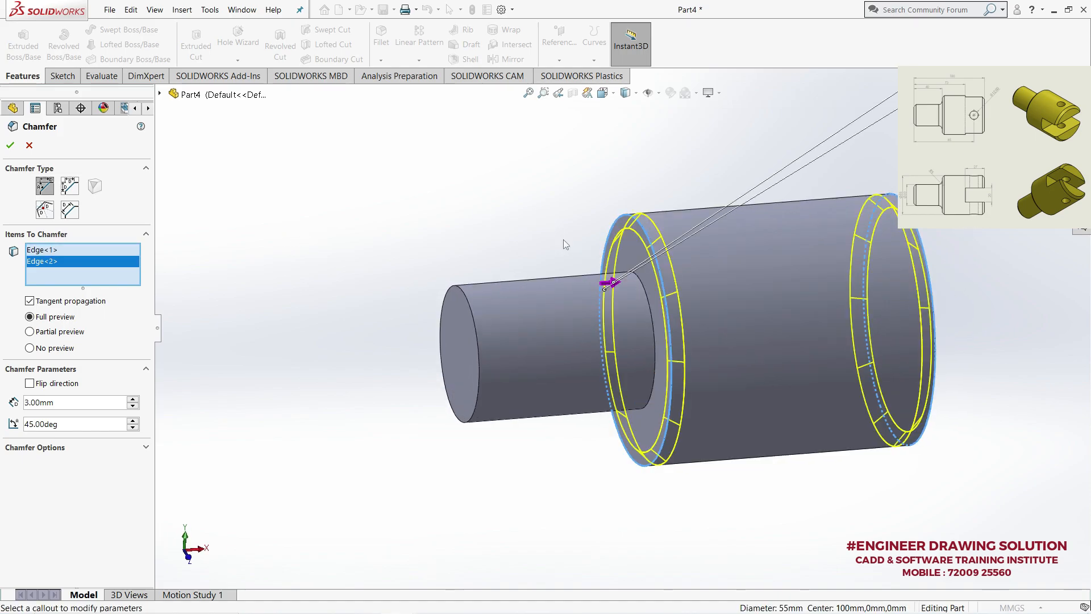
left_click(467, 303)
left_click(11, 147)
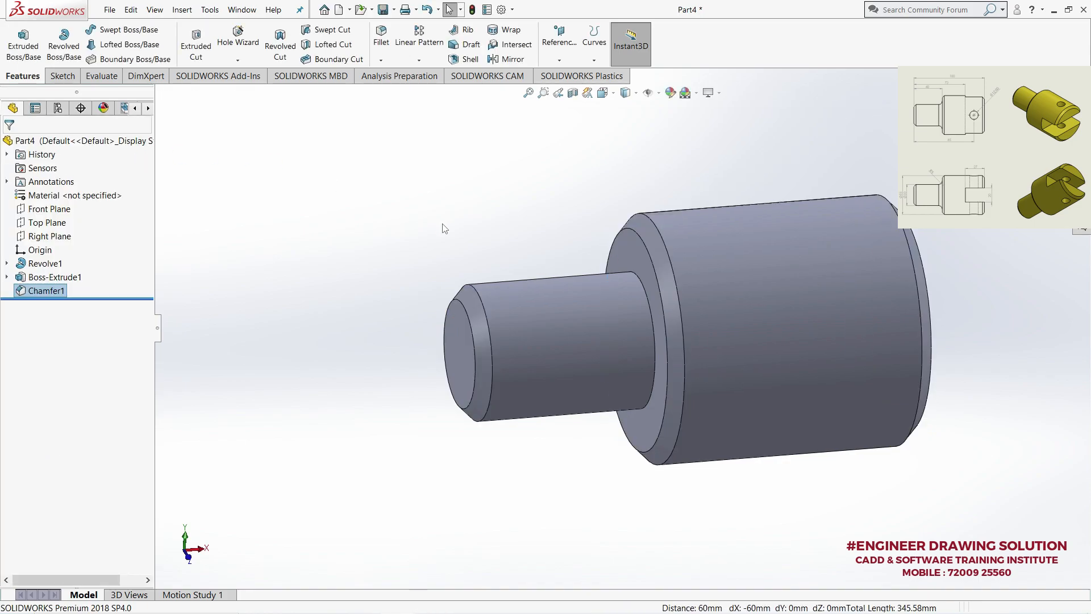
Fillet the circular edge where the small cylinder meets the large cylinder's shoulder with a 5 mm symmetric radius
left_click(381, 38)
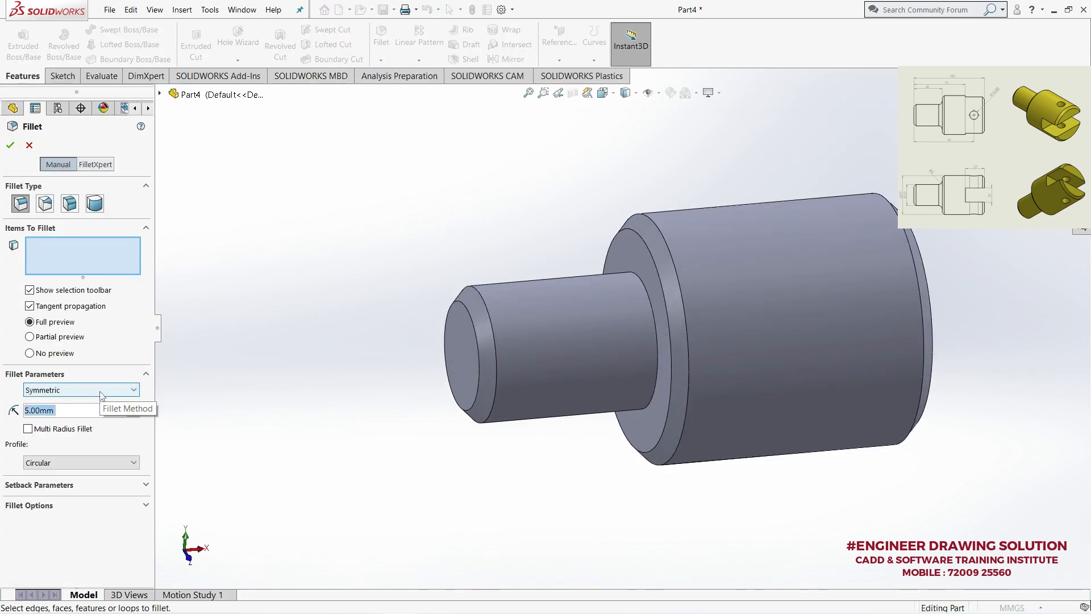
left_click(647, 293)
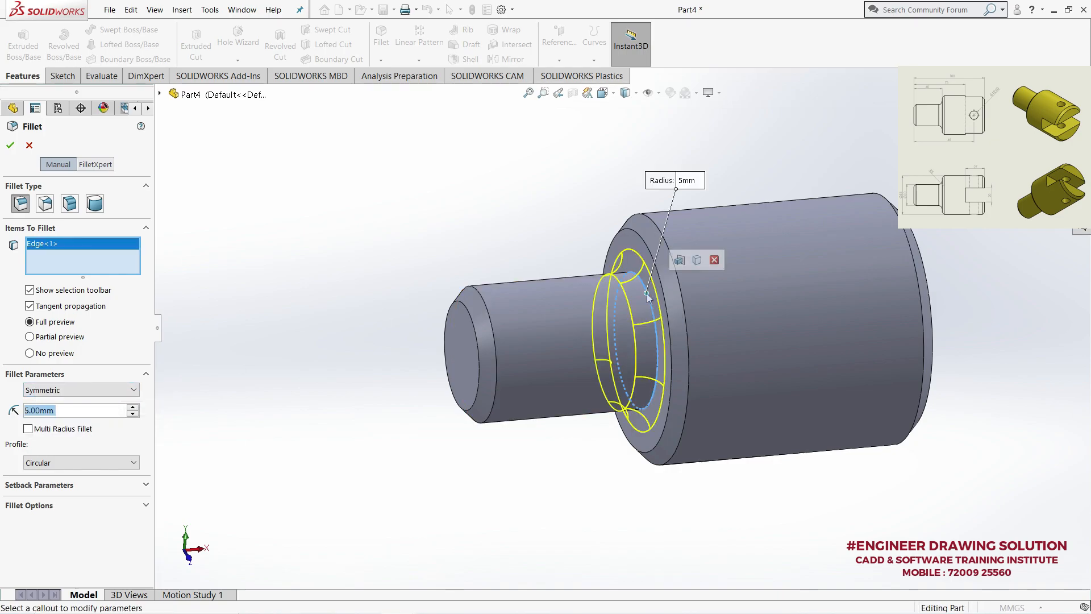
left_click(8, 149)
mouse_move(656, 236)
middle_mouse_down()
mouse_move(639, 237)
mouse_move(653, 245)
middle_mouse_up()
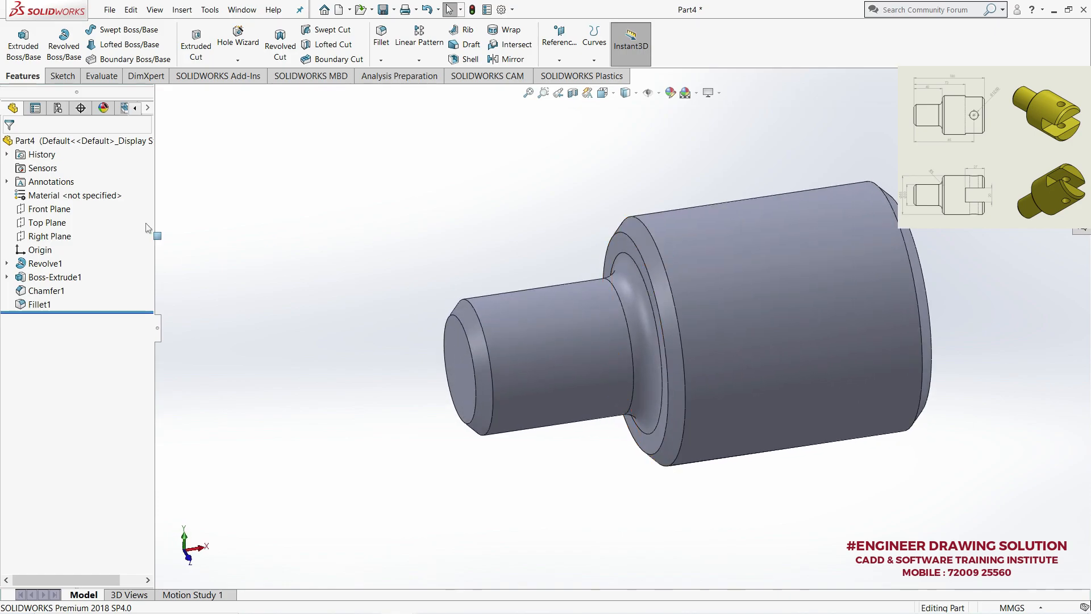
Start a Front Plane sketch viewed normal to it and draw a horizontal centerline along the cylinder axis, extending past the large end face
left_click(46, 209)
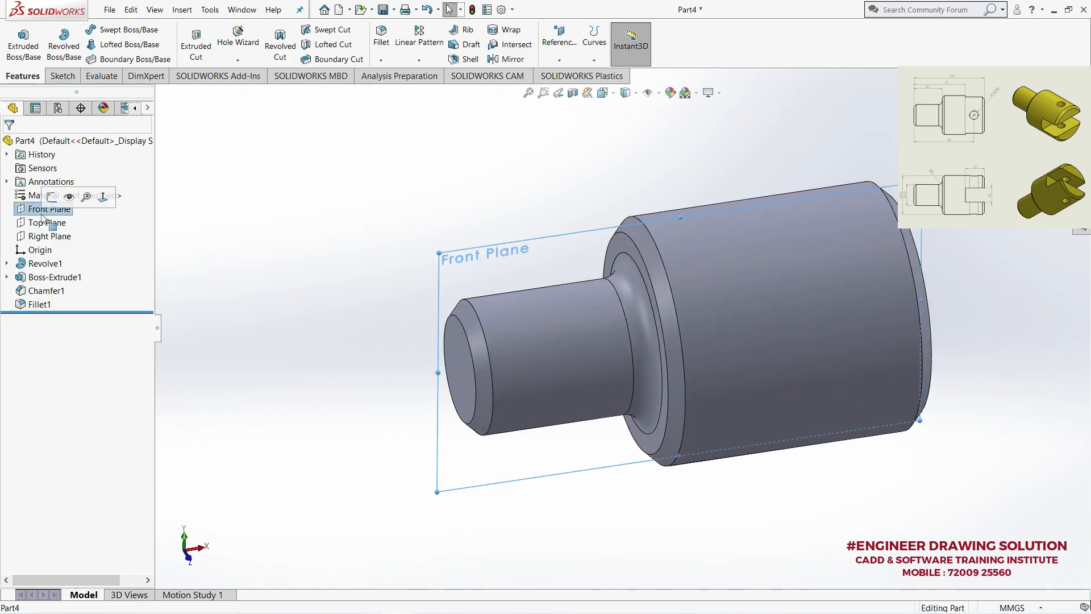
left_click(49, 202)
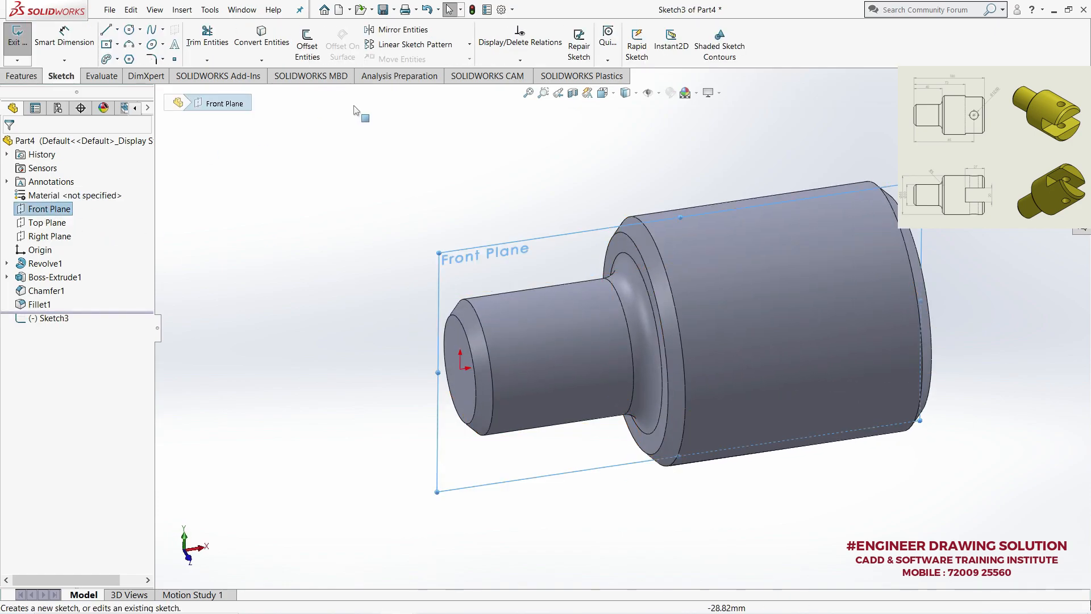
left_click(602, 93)
left_click(667, 157)
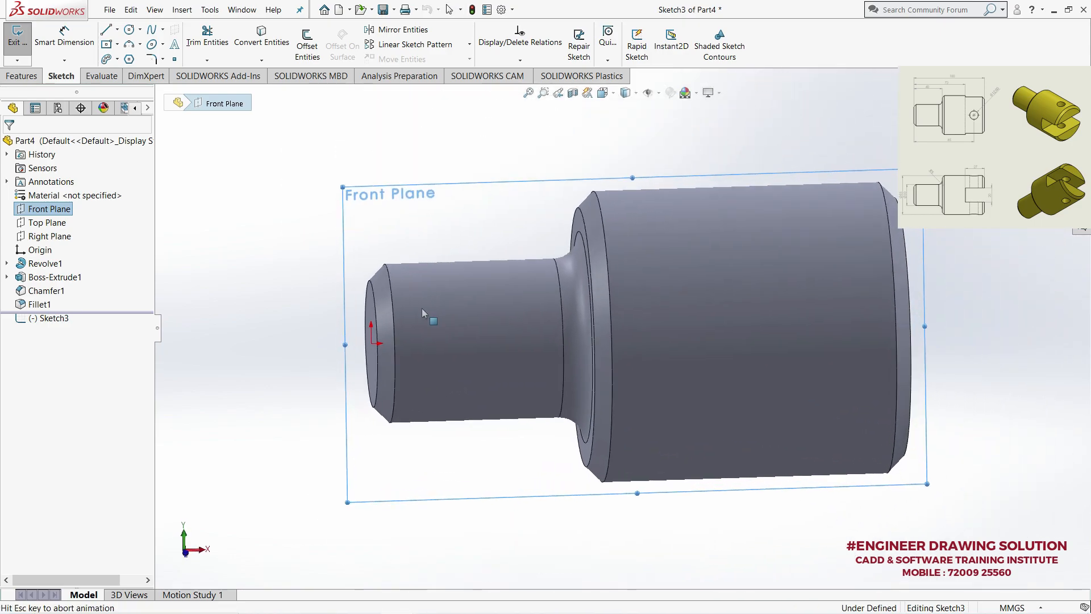
left_click(118, 29)
left_click(134, 55)
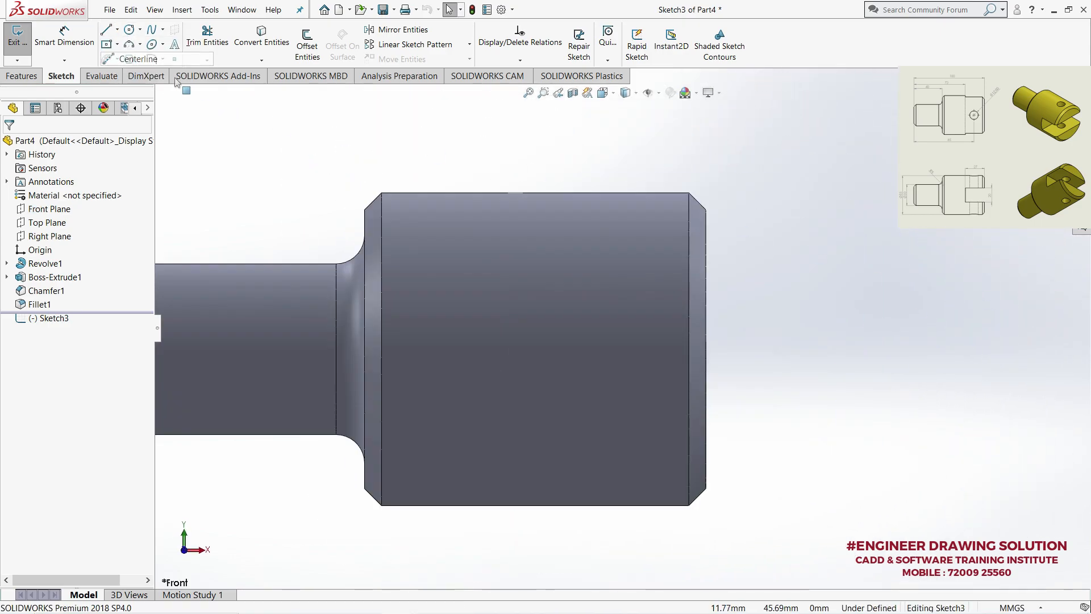
left_click(407, 349)
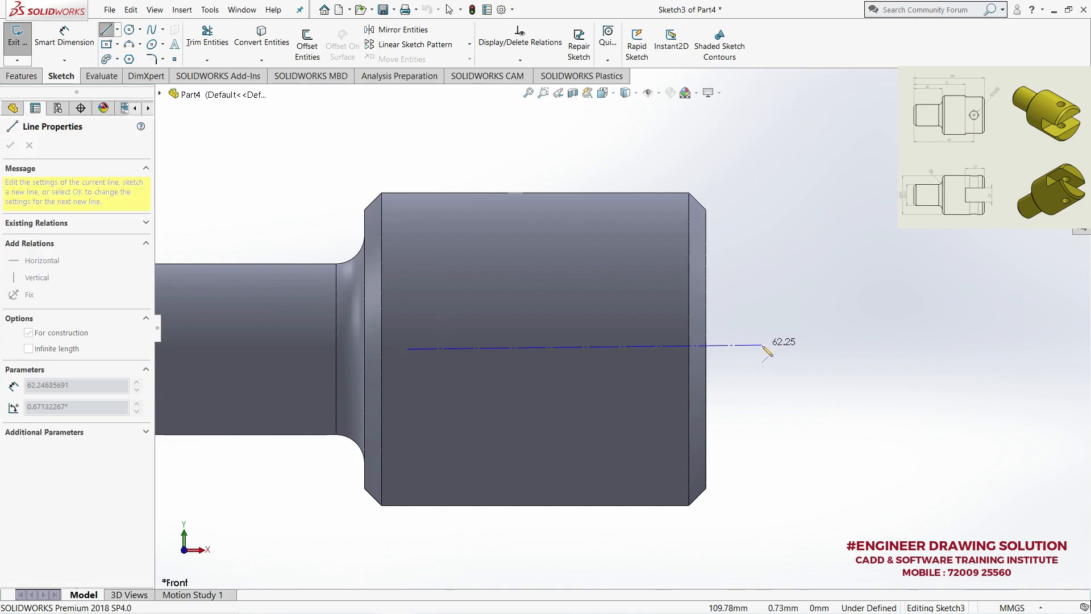
left_click(774, 349)
right_click(801, 216)
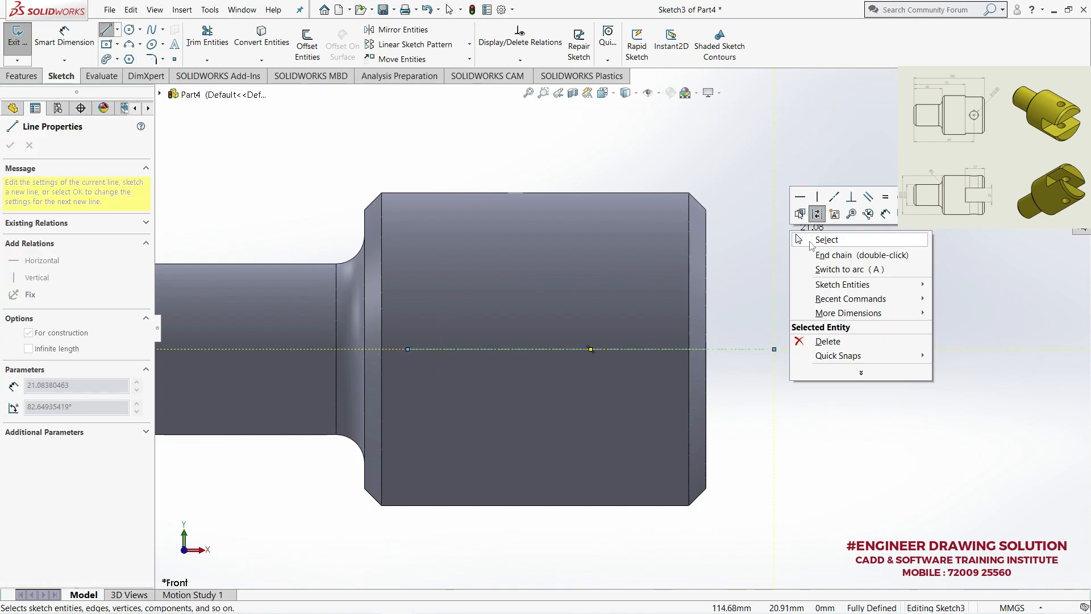
left_click(823, 236)
Sketch a corner rectangle about 32 by 20 mm across the centerline, starting on the large cylinder's end face edge and extending inward
scroll(824, 231, "down", 2)
scroll(807, 279, "up", 3)
left_click(117, 45)
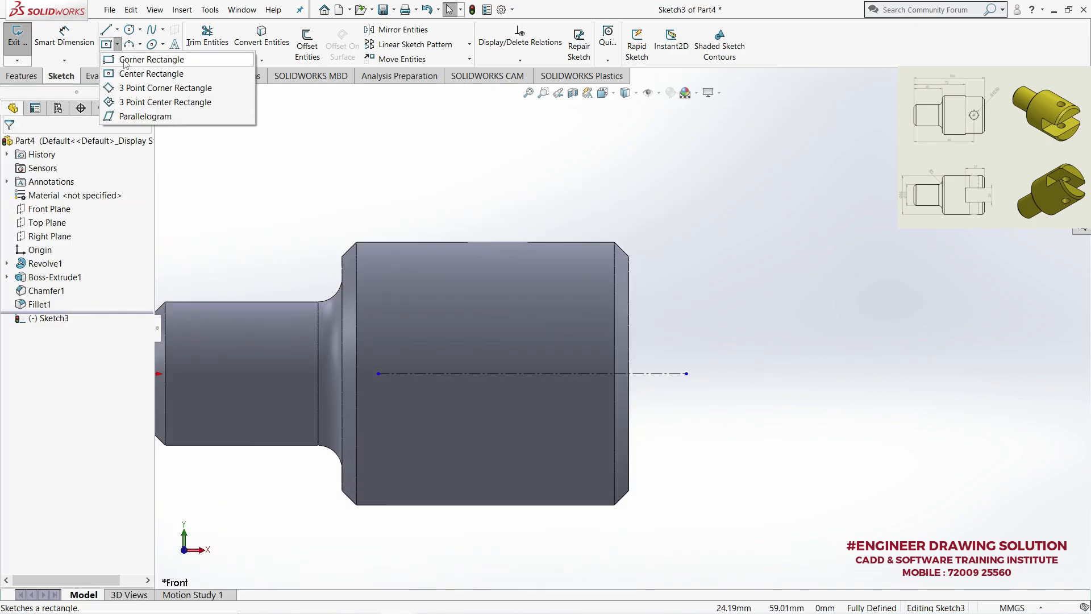
left_click(125, 60)
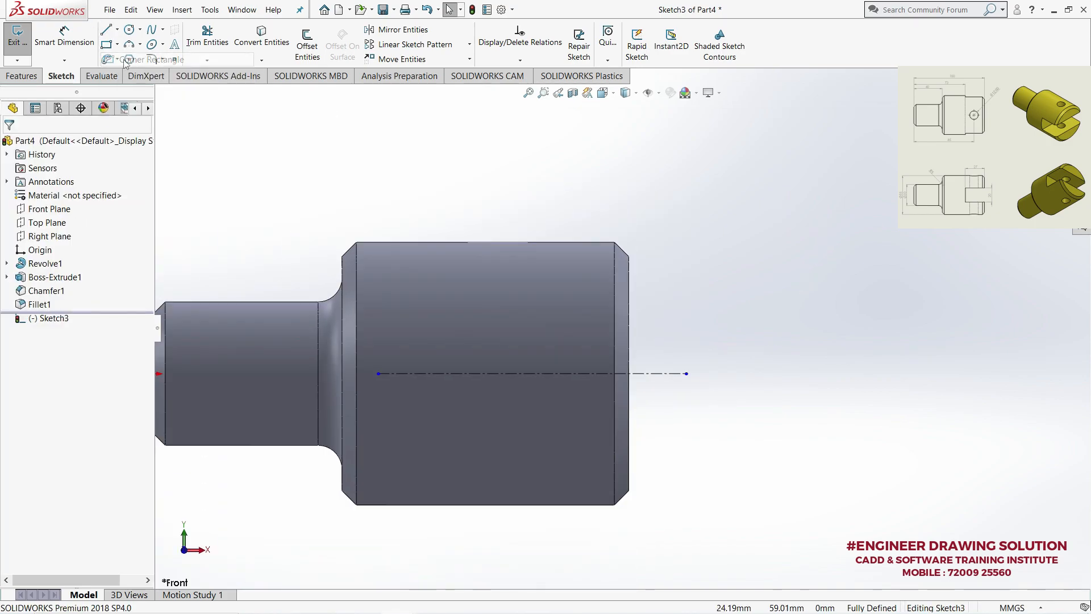
left_click(629, 323)
left_click(477, 420)
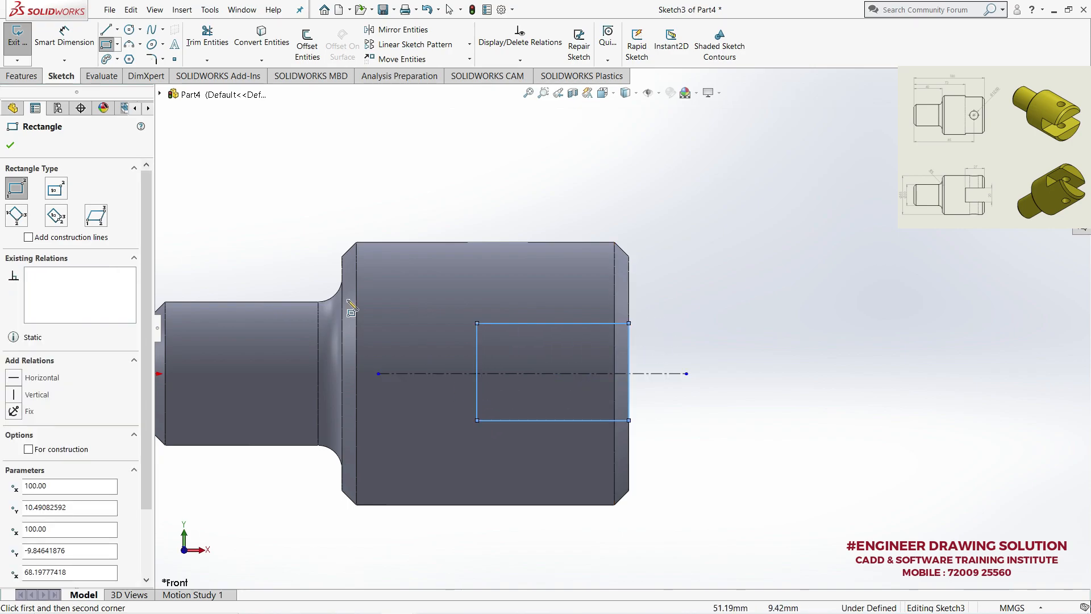
Dimension the slot rectangle to 20 mm high and 27 mm long
left_click(84, 59)
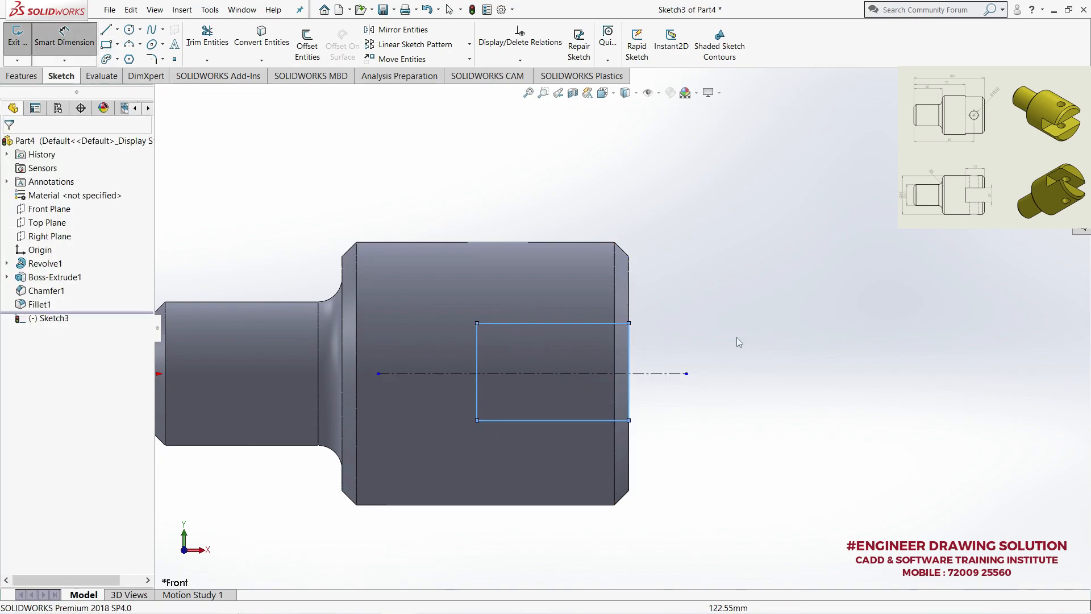
left_click(652, 347)
left_click(705, 354)
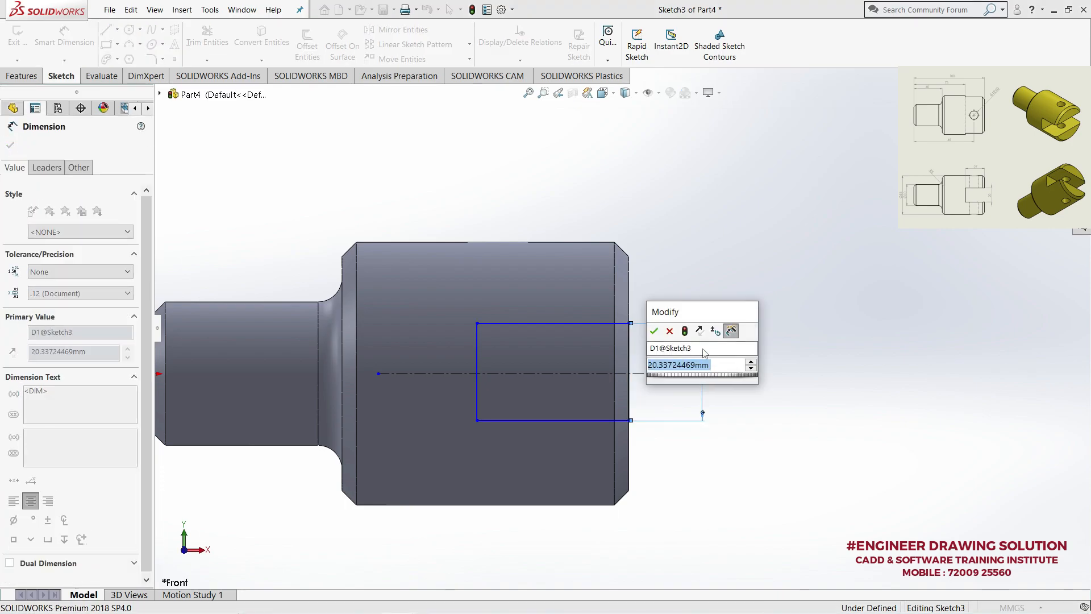
key("Escape")
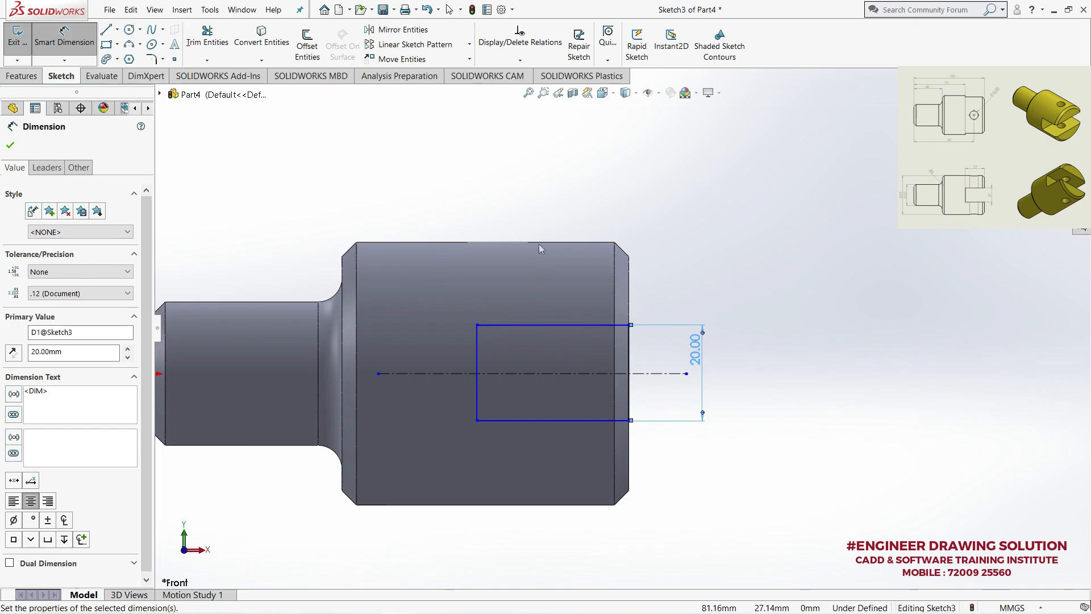
left_click(522, 323)
left_click(537, 293)
type("27")
key("Return")
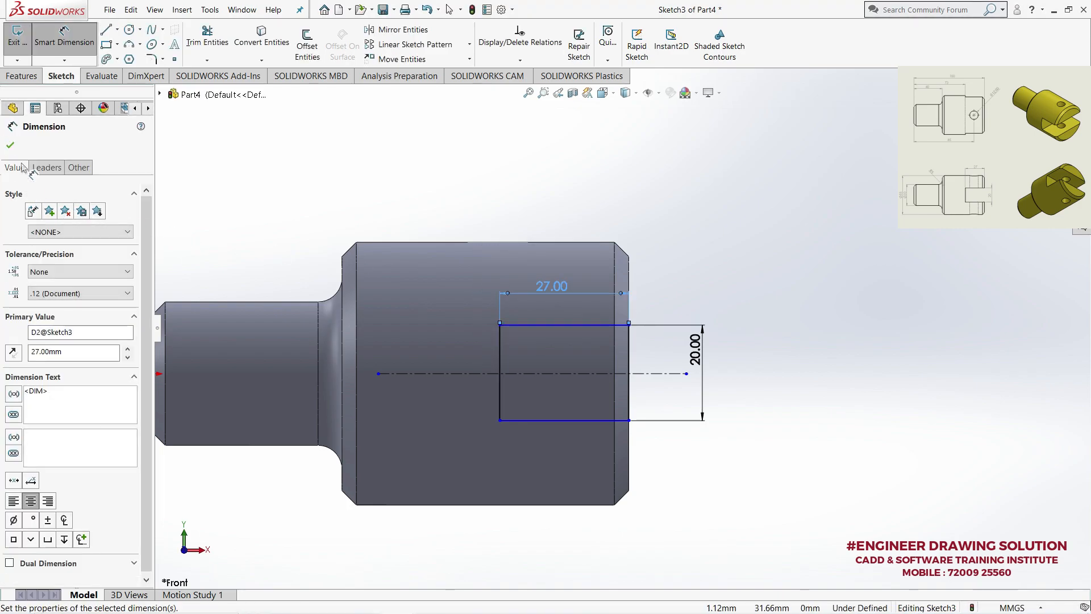
left_click(11, 145)
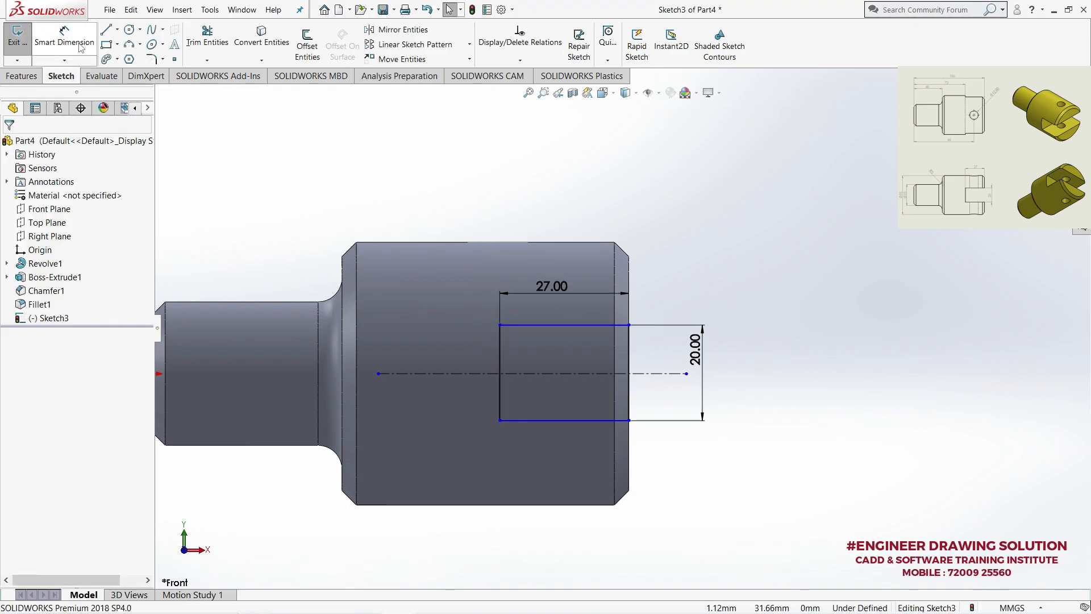
Dimension the distance from the centerline to the rectangle's lower edge to 10 mm
left_click(541, 375)
left_click(541, 420)
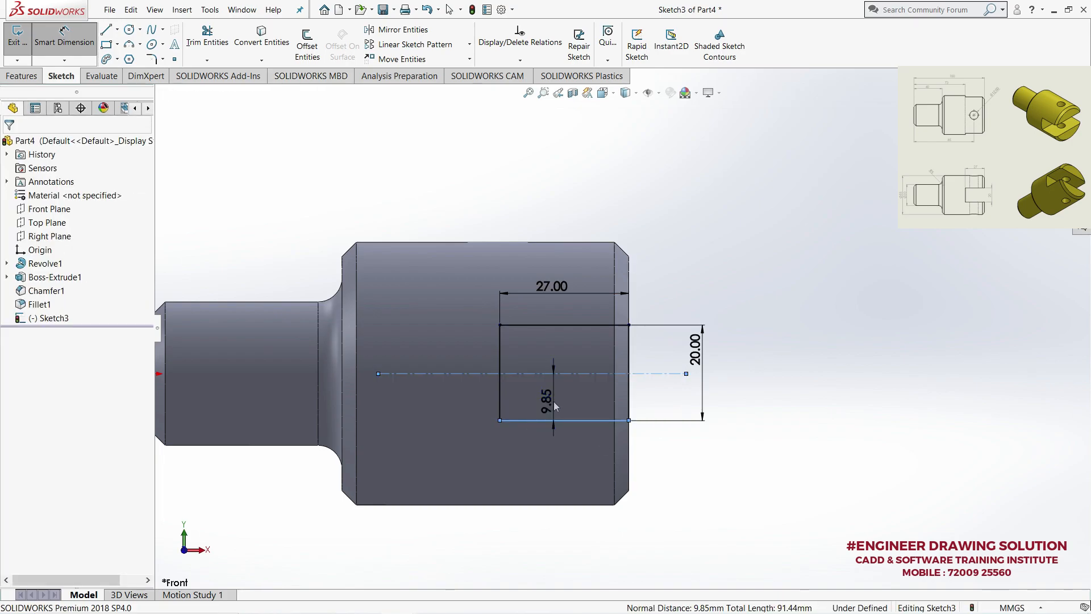
left_click(553, 401)
type("10")
key("Return")
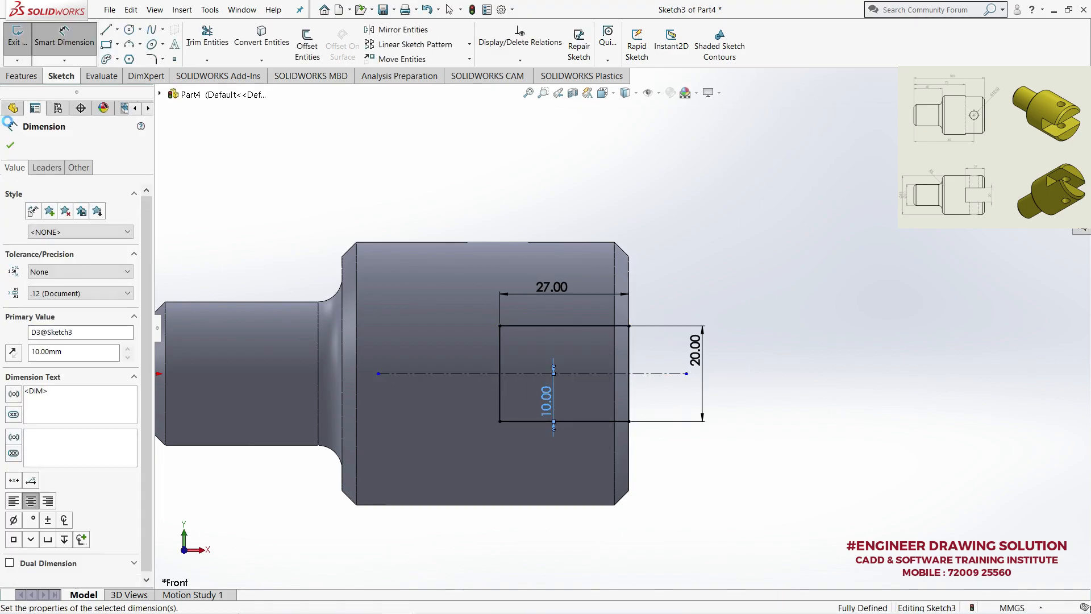
left_click(13, 146)
Cut-extrude the rectangle through the large cylinder as a Mid Plane cut 97 mm deep to form the fork slot
mouse_move(574, 220)
middle_mouse_down()
mouse_move(565, 178)
mouse_move(494, 276)
middle_mouse_up()
left_click(182, 10)
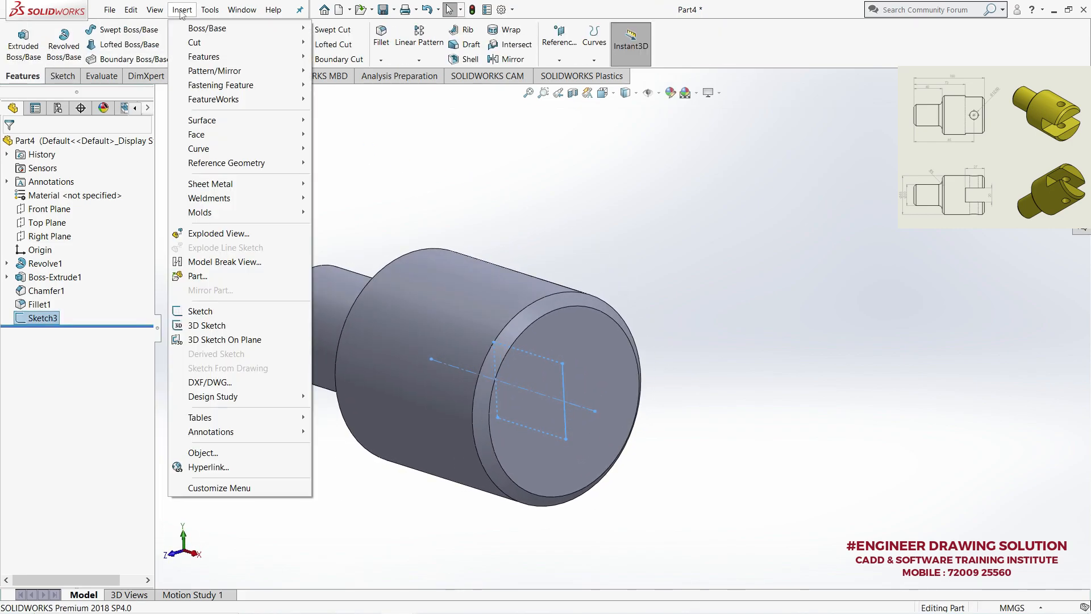
mouse_move(227, 39)
left_click(336, 44)
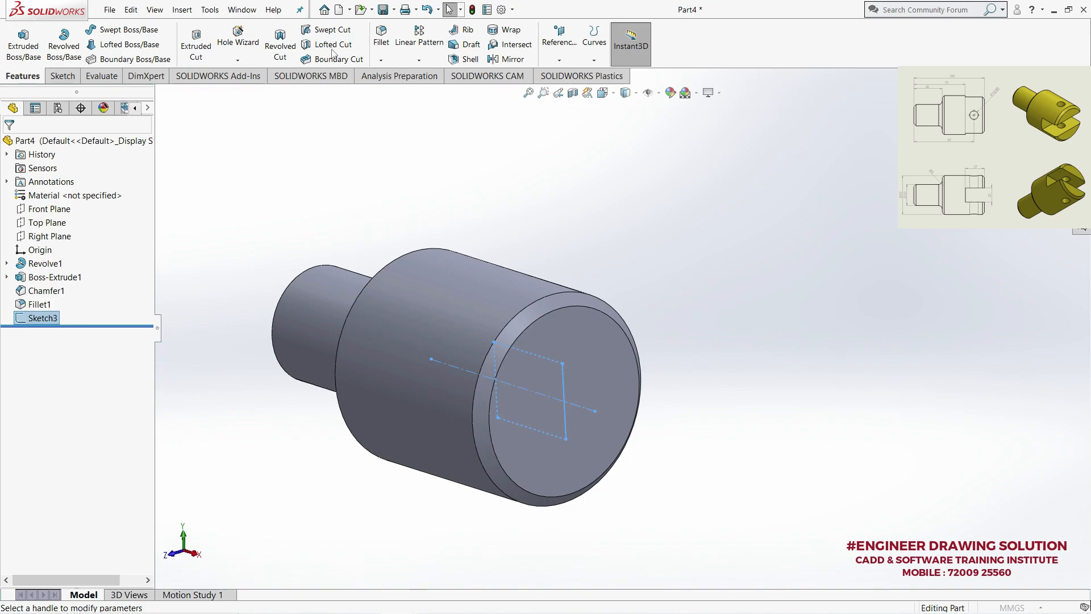
left_click(105, 225)
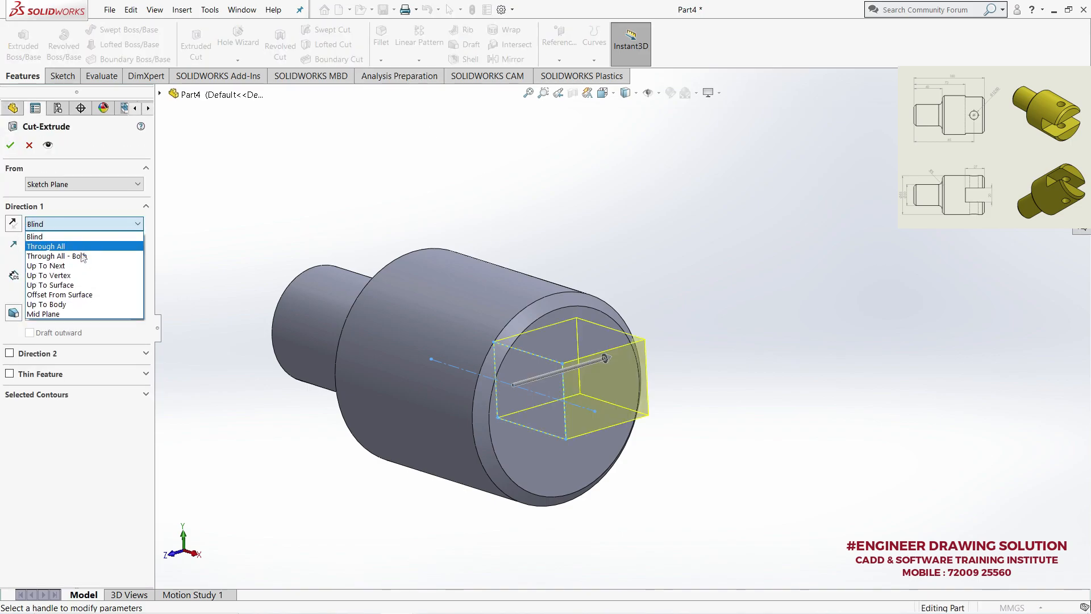
left_click(56, 315)
left_click(137, 271)
left_click(137, 271)
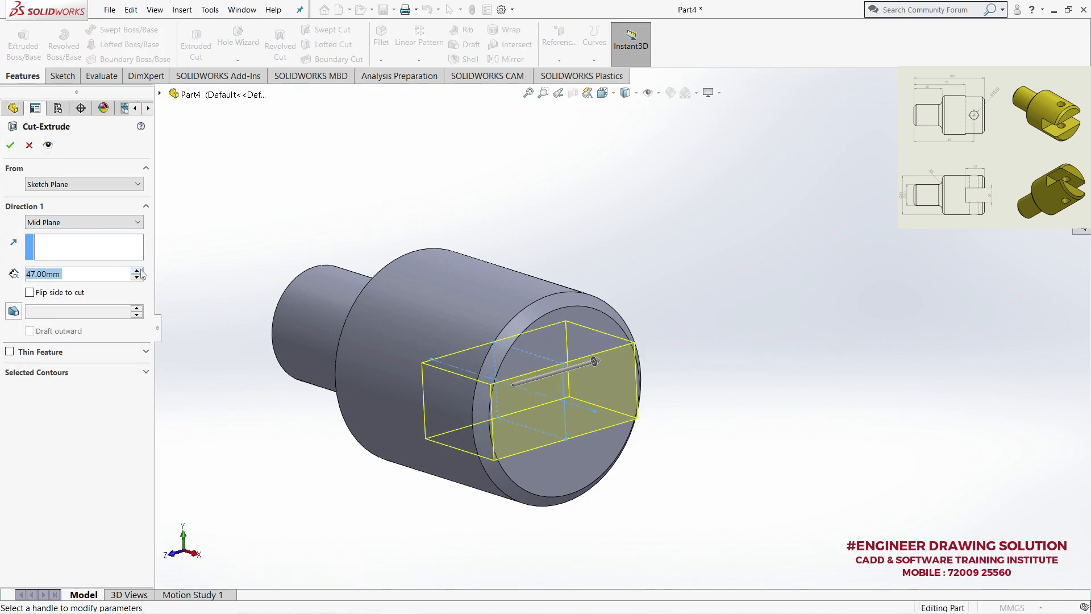
left_click(137, 271)
left_click(137, 271)
left_click(137, 271)
left_click(137, 271)
left_click(137, 271)
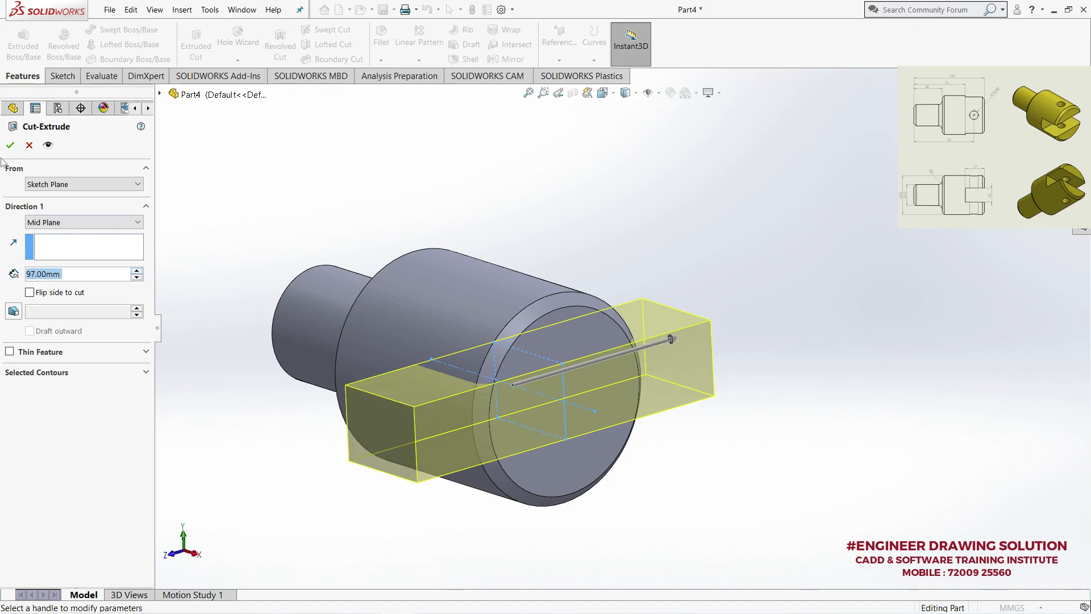
left_click(10, 145)
mouse_move(478, 267)
middle_mouse_down()
mouse_move(524, 273)
mouse_move(448, 269)
mouse_move(472, 271)
middle_mouse_up()
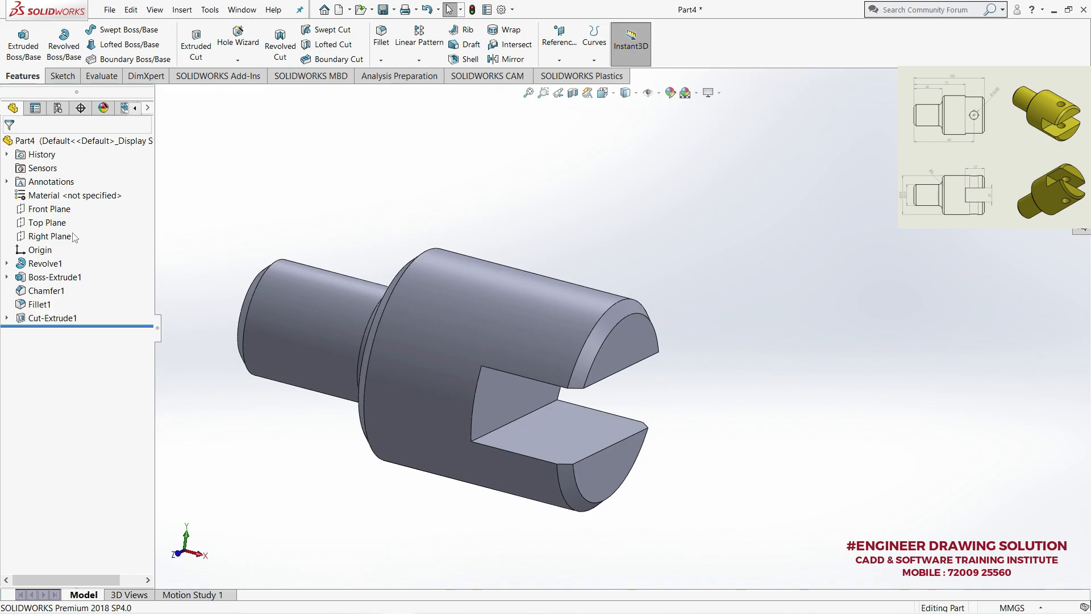
Start a sketch on the Top Plane and orient the view normal to it
left_click(47, 222)
middle_click_drag(478, 231, 466, 253)
left_click(62, 76)
left_click(17, 36)
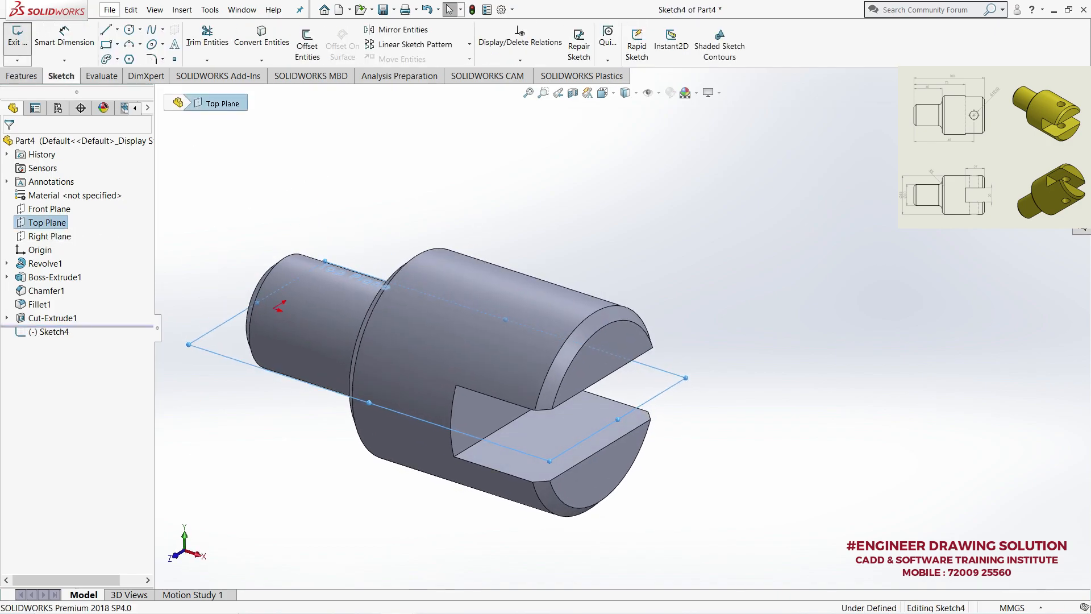
left_click(603, 93)
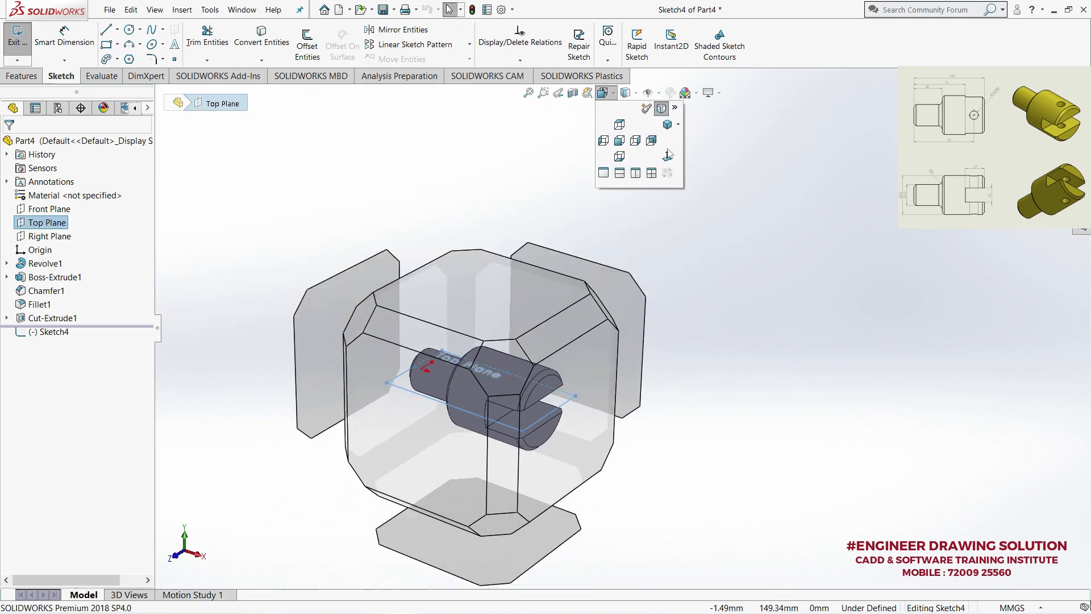
left_click(666, 157)
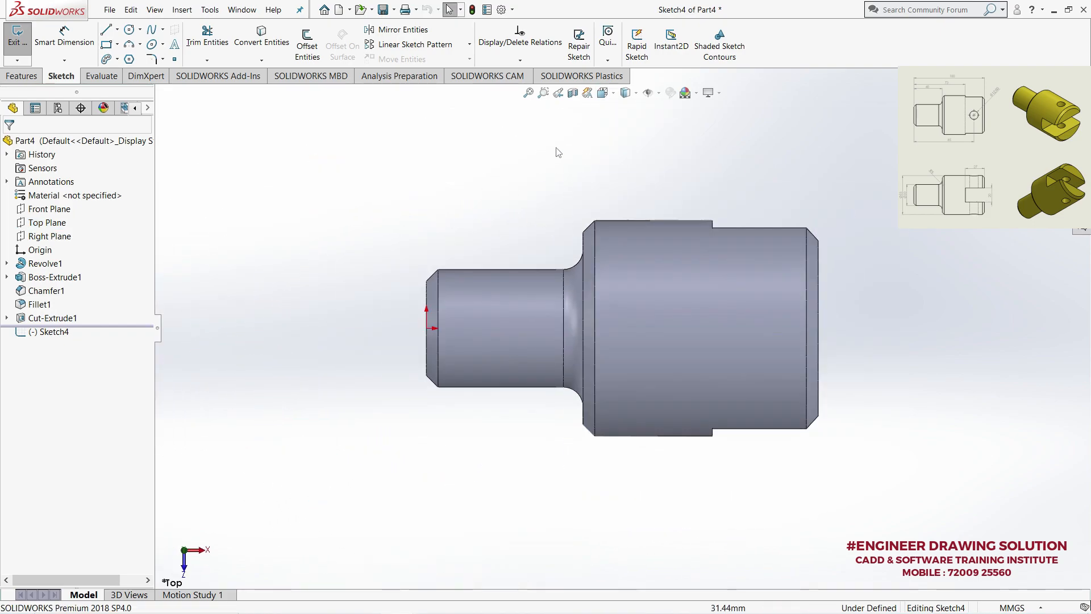
Switch to wireframe display and sketch a circle about 11 mm in diameter on the part's axis, about 84 mm from the origin
left_click(626, 93)
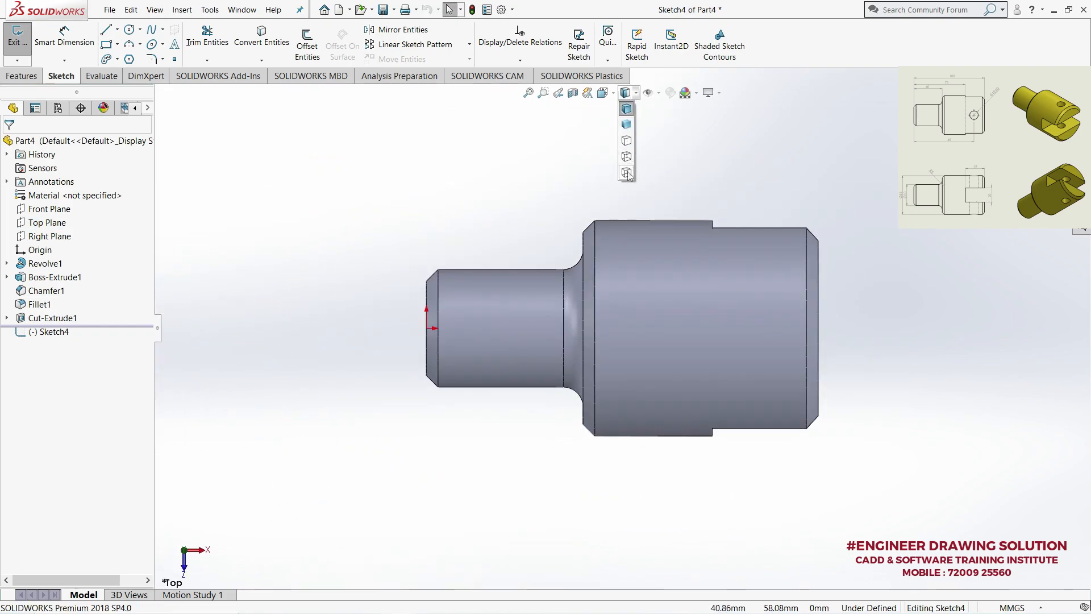
left_click(627, 172)
scroll(830, 254, "down", 2)
left_click(129, 30)
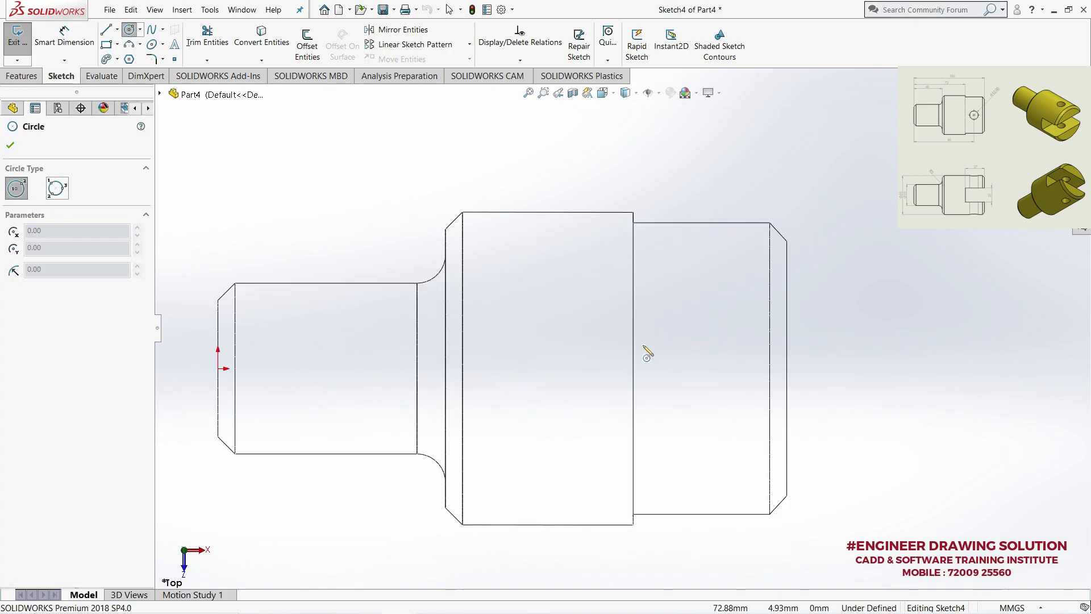
left_click(697, 368)
left_click(697, 337)
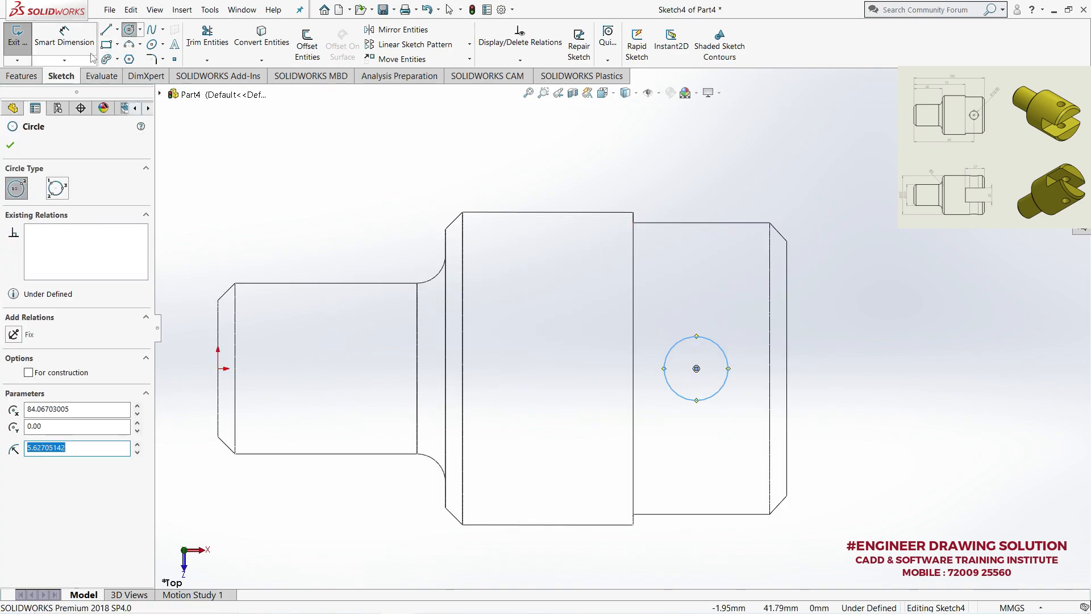
Dimension the circle's diameter to 12 mm
left_click(64, 37)
left_click(721, 350)
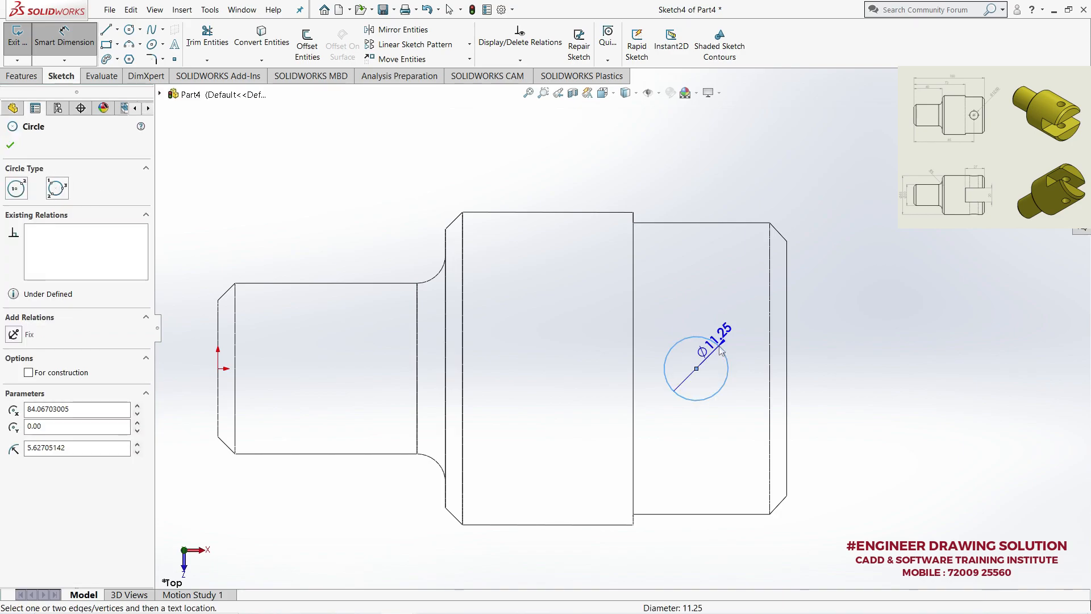
type("12")
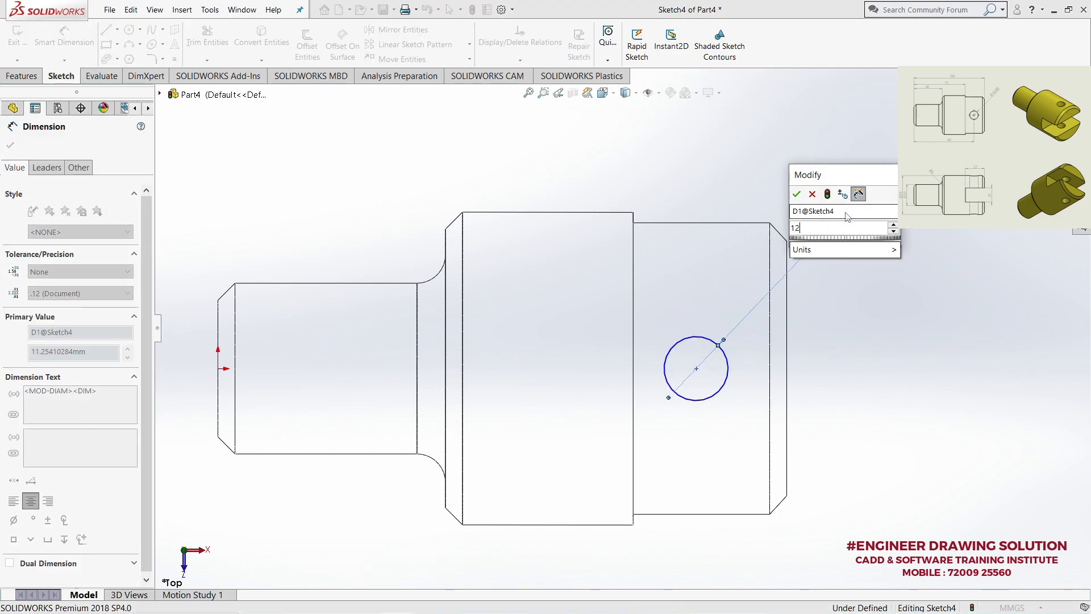
key("Return")
key("f")
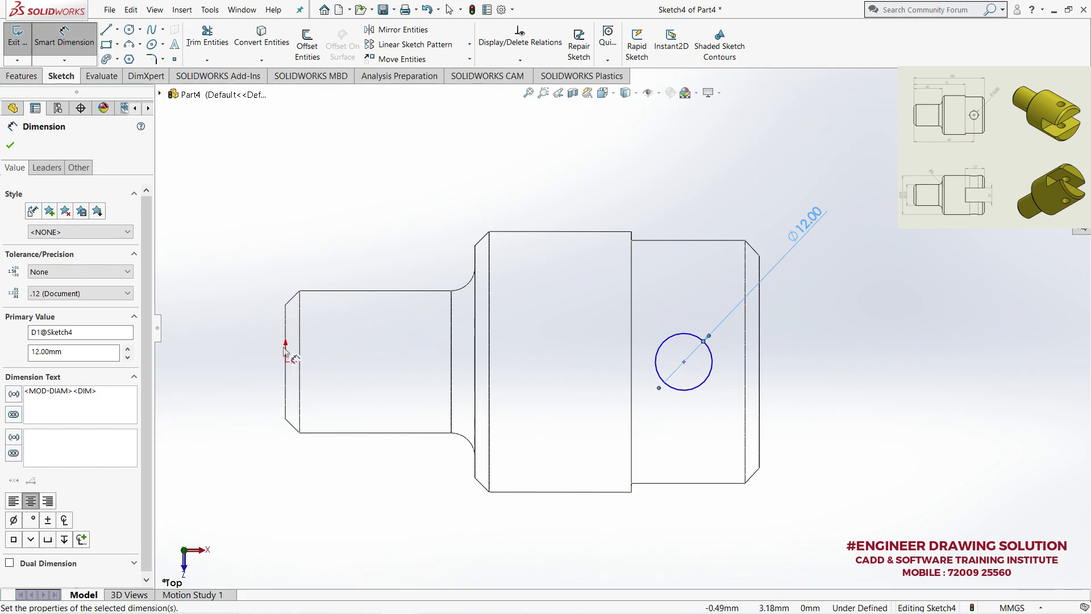
key("Escape")
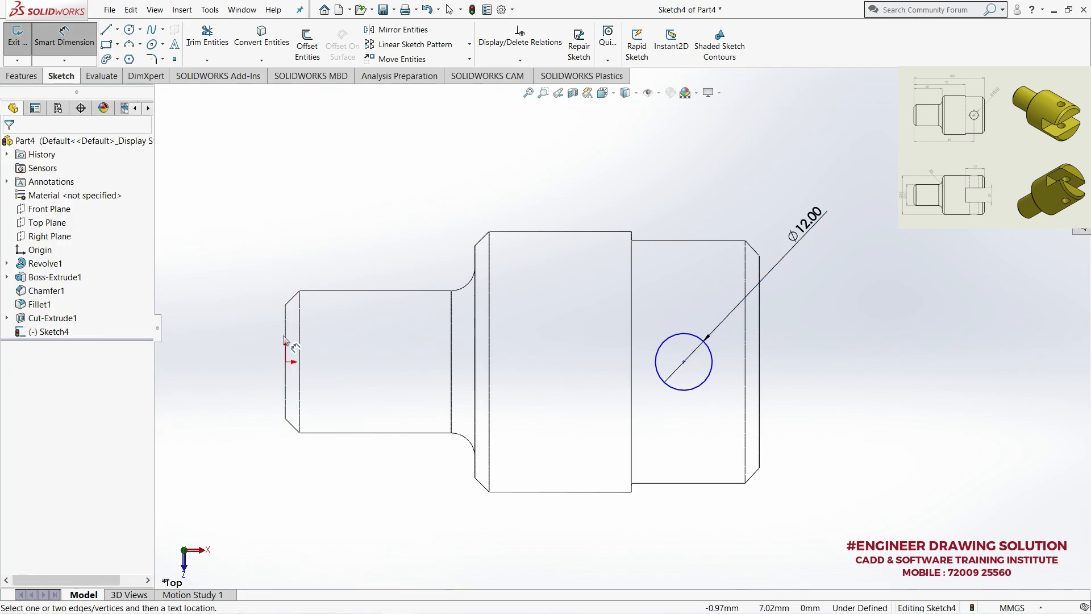
Dimension the circle's centre 85 mm from the small cylinder's end face and restore the shaded display with edges
left_click(285, 338)
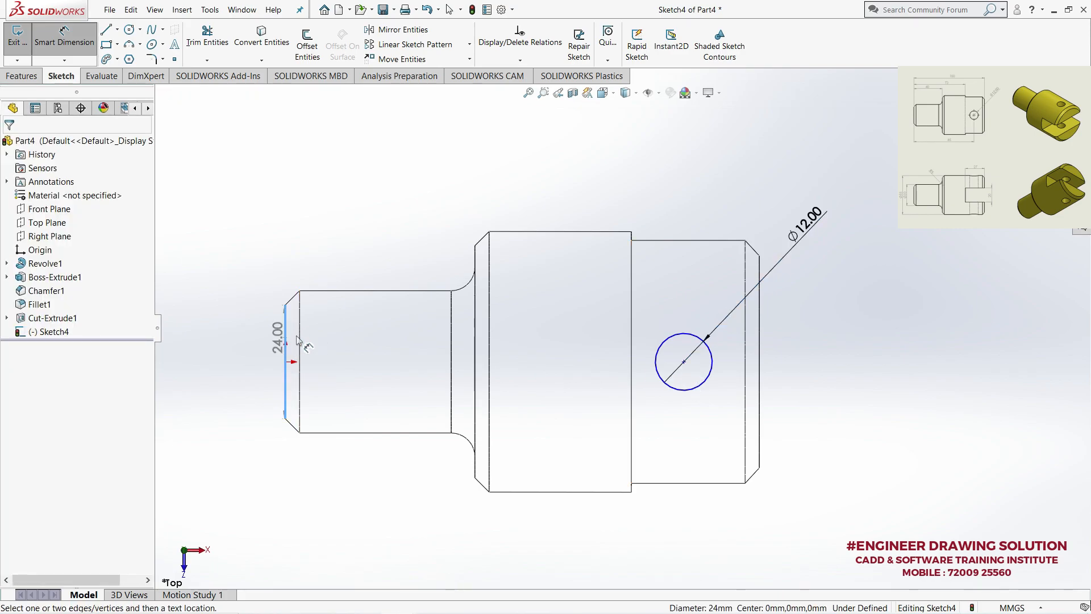
left_click(684, 362)
left_click(557, 374)
type("85")
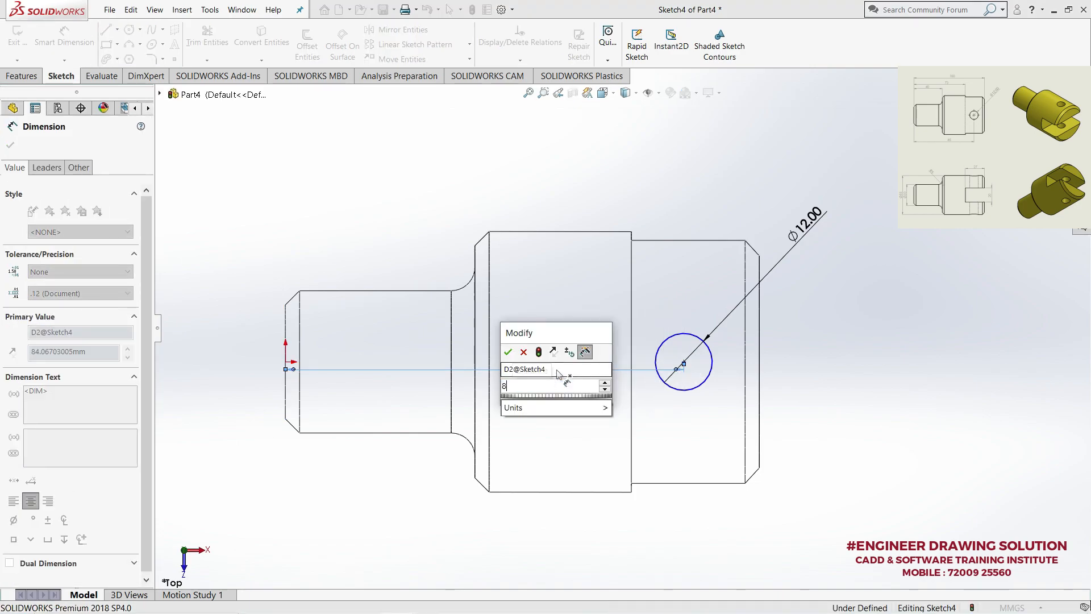
key("Return")
left_click(10, 145)
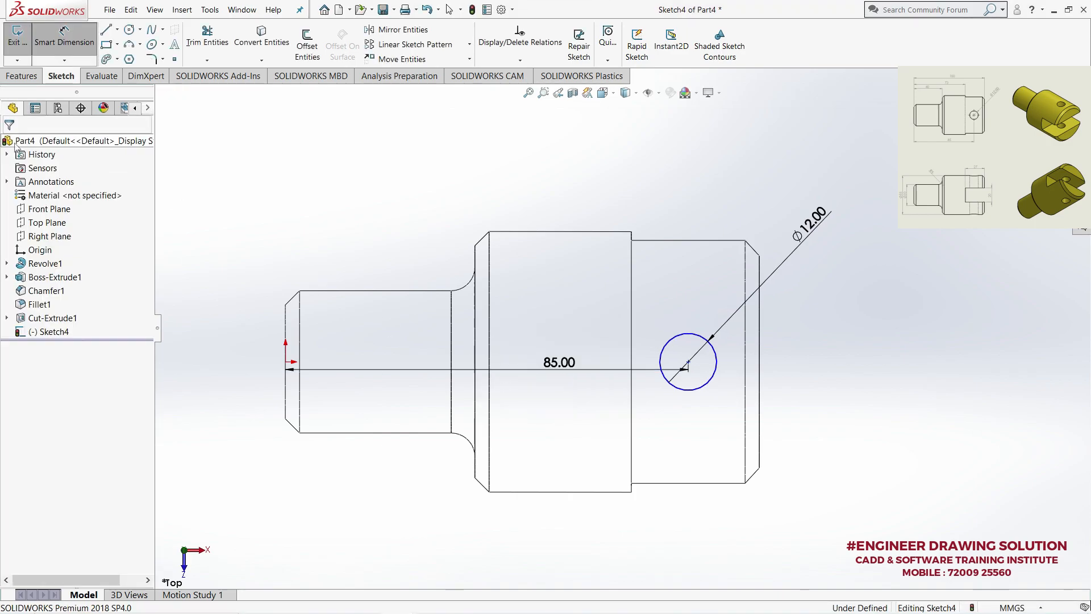
left_click(628, 103)
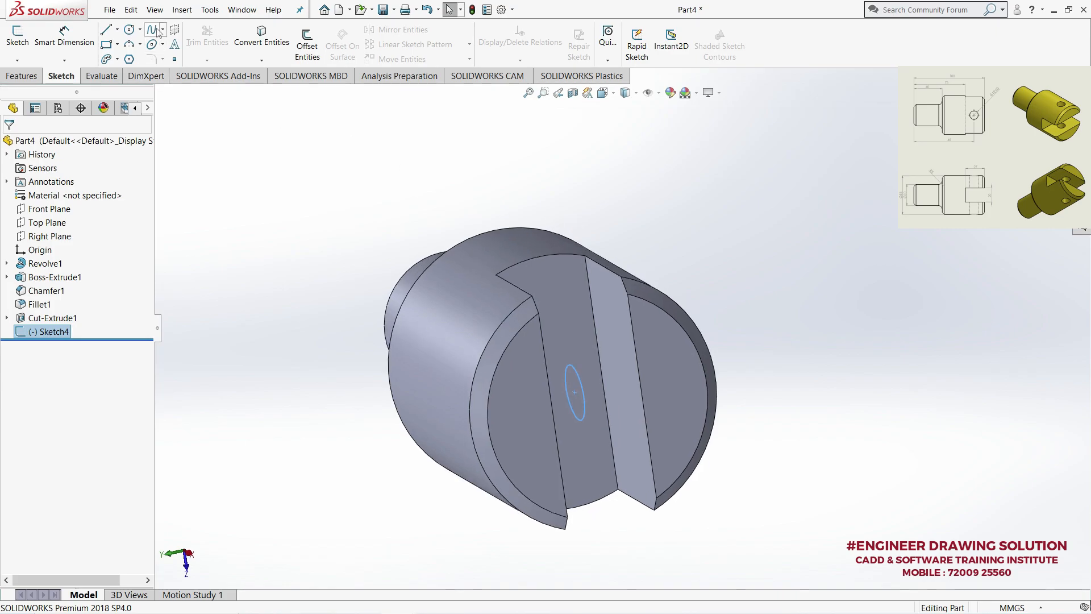
Cut-extrude the circle through both fork arms as a Mid Plane cut 78 mm deep to form the cross hole
left_click(182, 9)
mouse_move(227, 42)
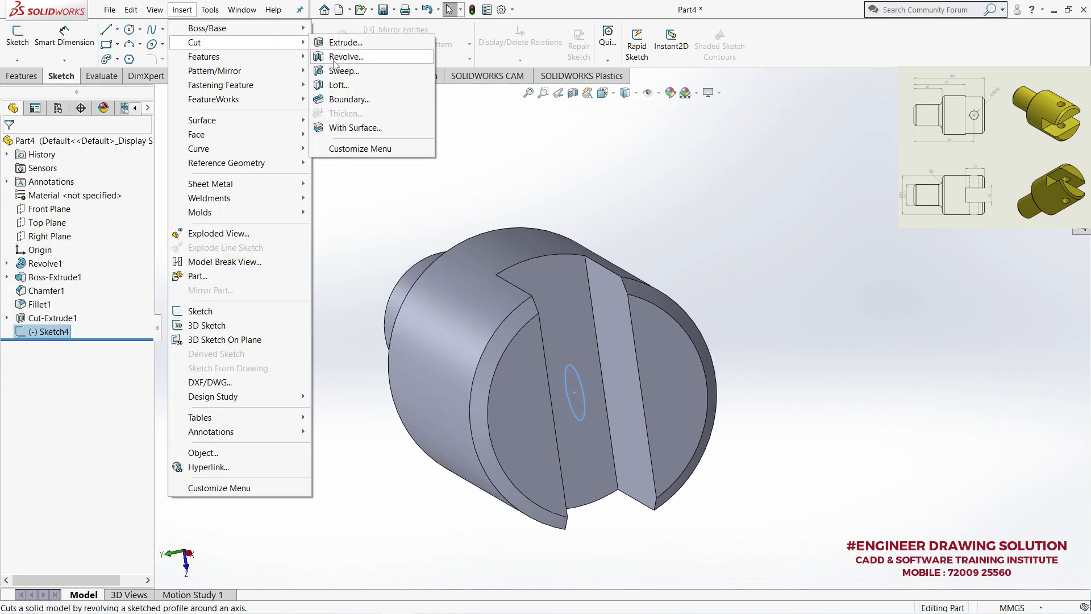
left_click(341, 42)
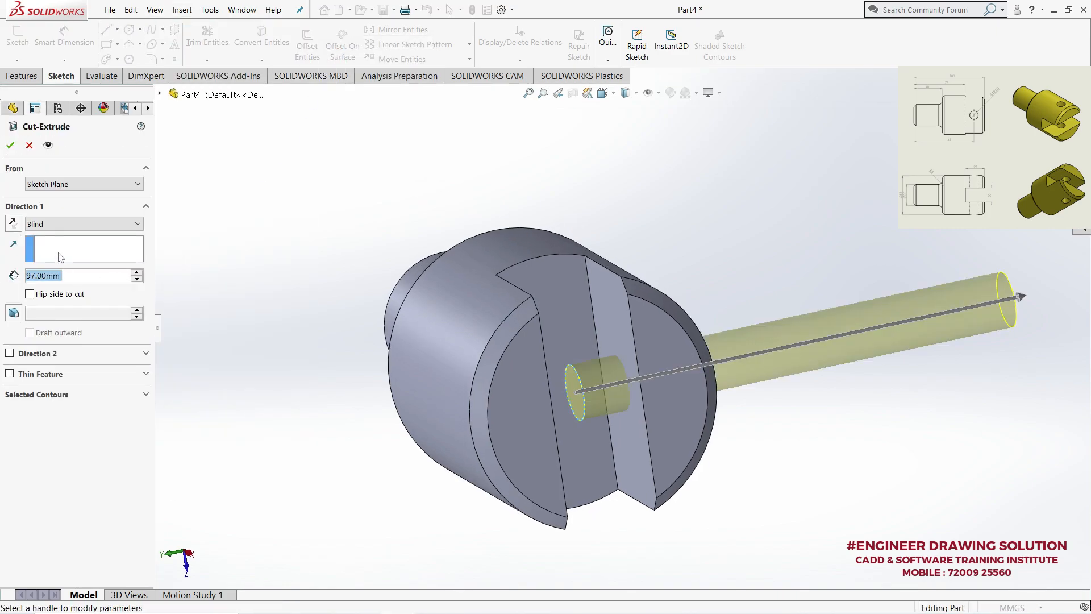
left_click(50, 224)
left_click(44, 314)
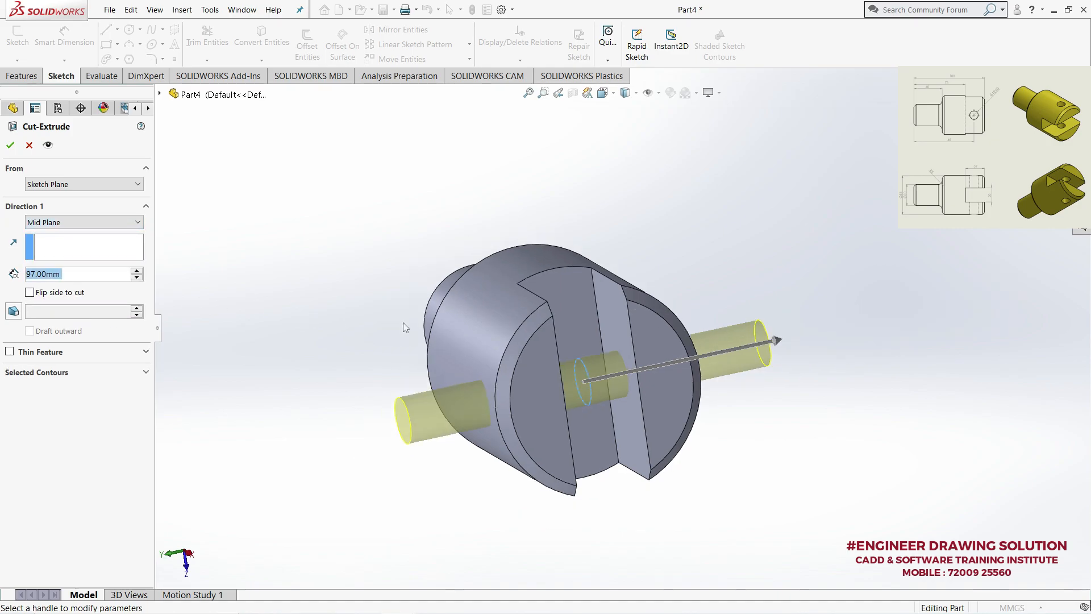
left_click(760, 345)
left_click(741, 348)
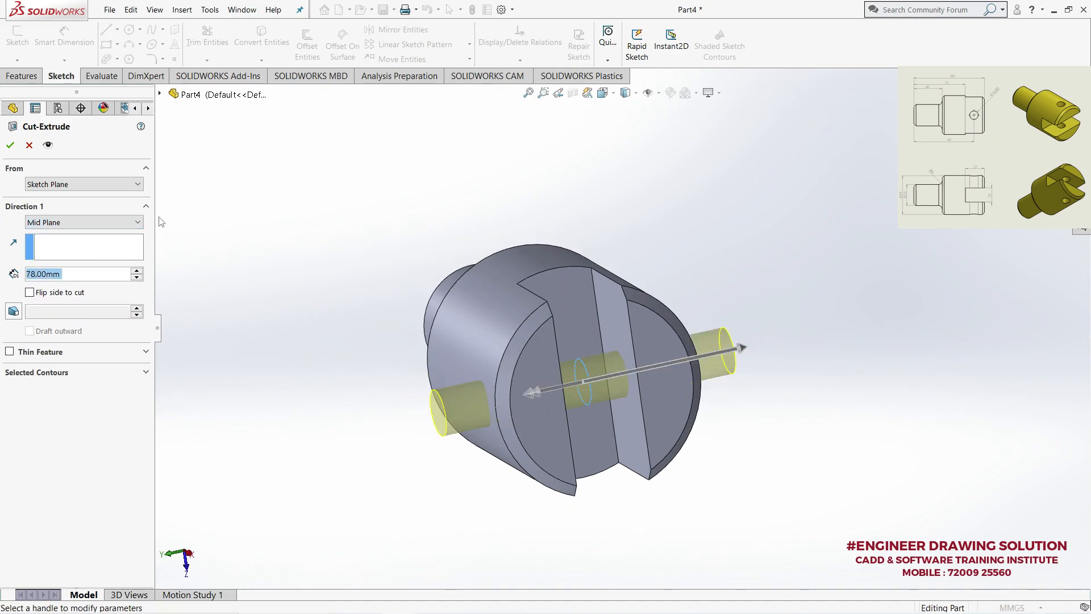
left_click(320, 242)
Apply a light yellow colour (red 255, green 240, blue 135) to the whole part
middle_click_drag(341, 244, 542, 207)
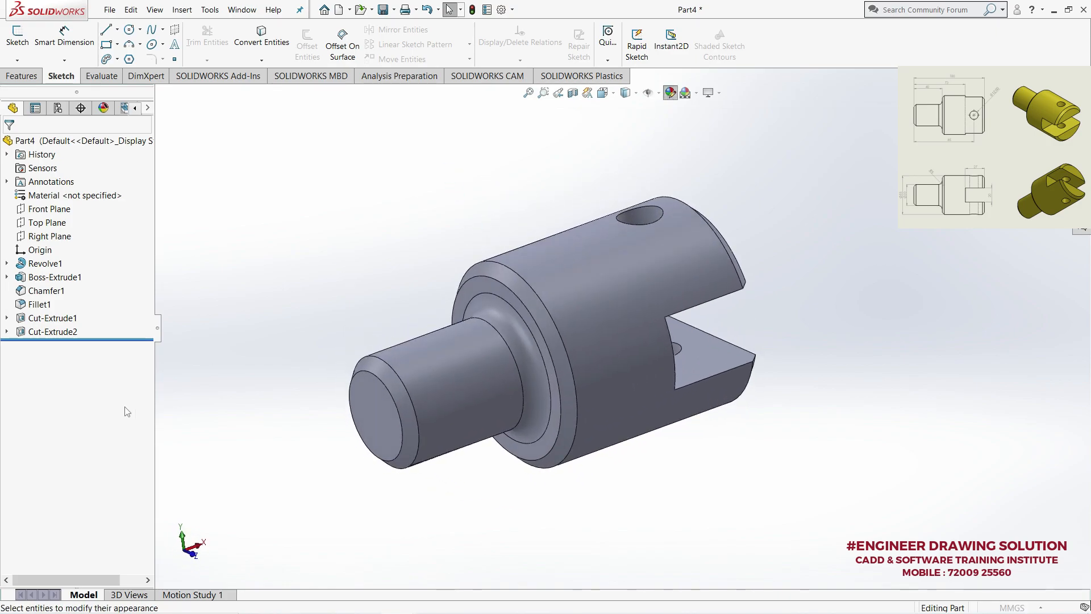
left_click(54, 476)
left_click(34, 477)
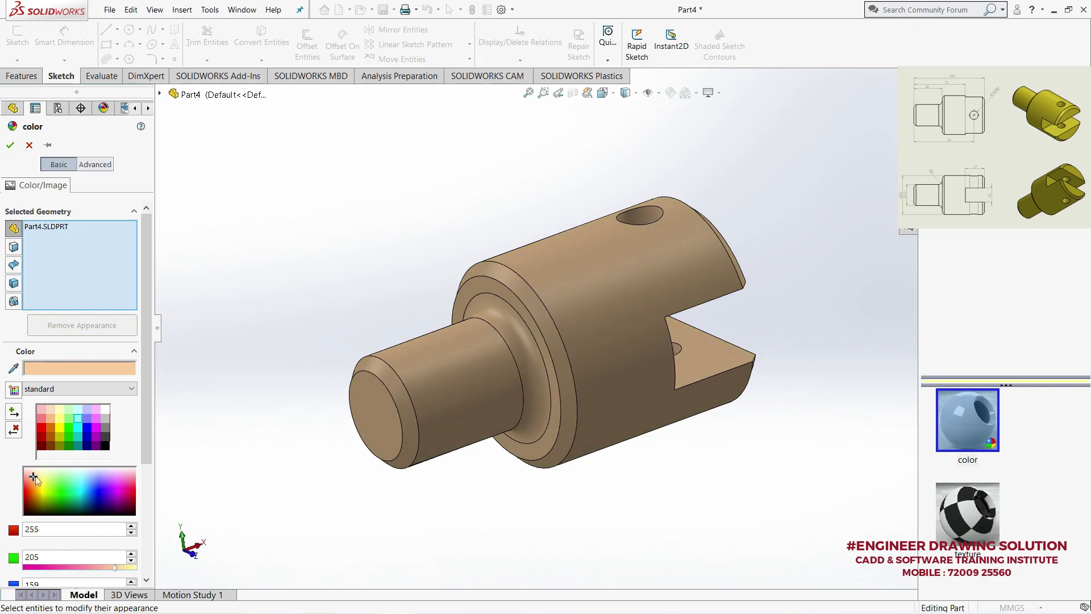
left_click(44, 478)
left_click(40, 479)
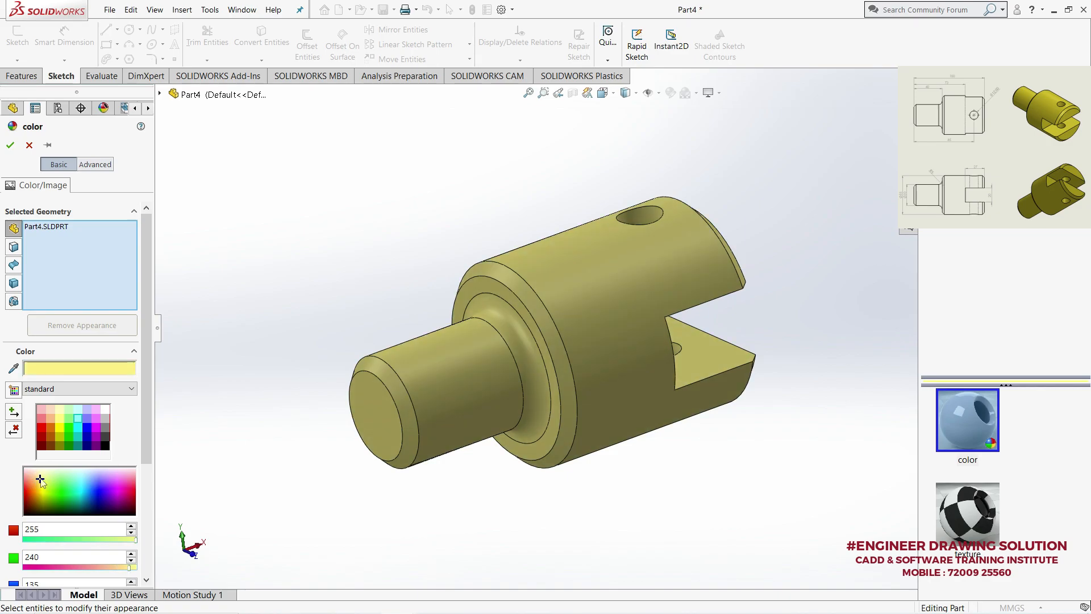
left_click(10, 146)
scroll(980, 396, "down", 2)
middle_click_drag(389, 348, 432, 375)
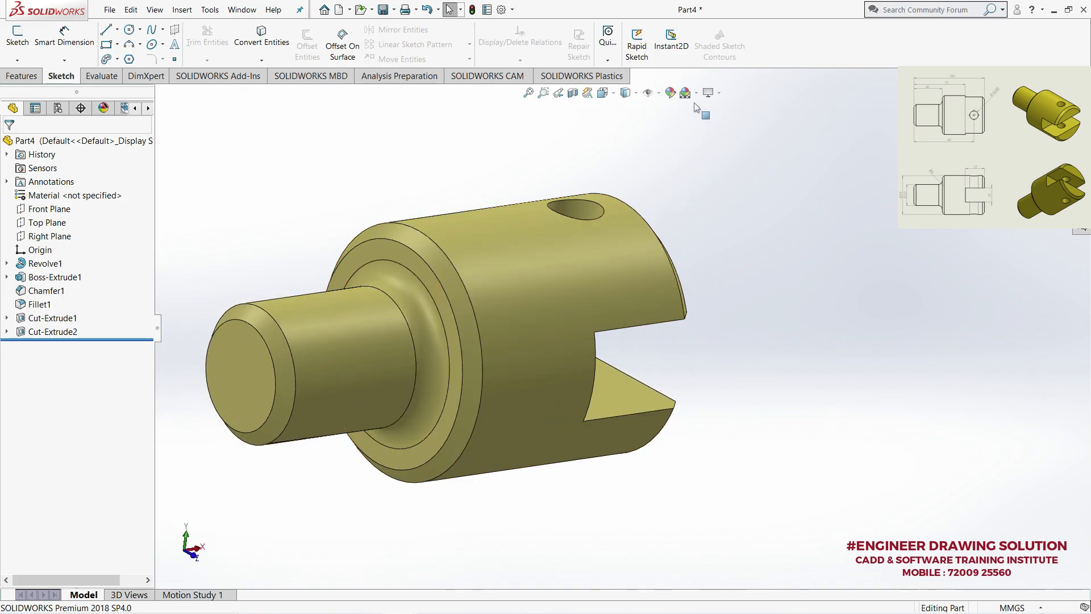